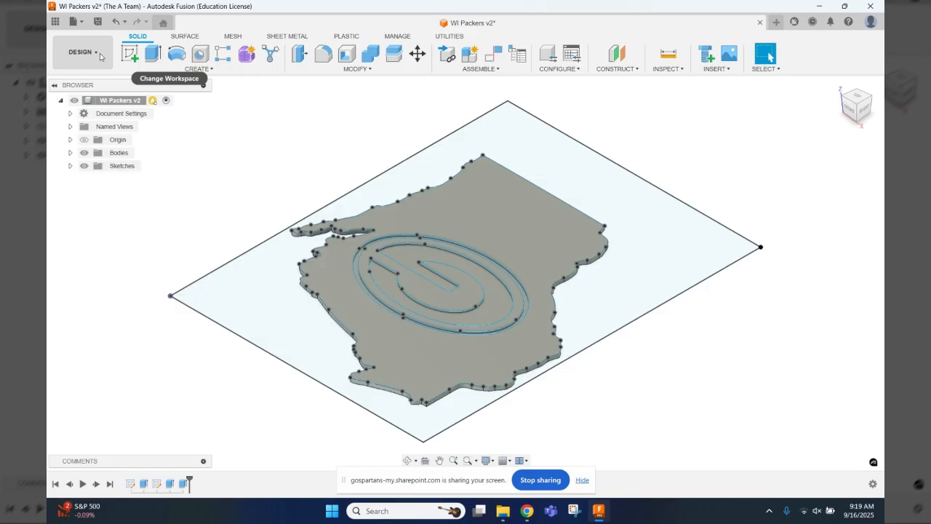
# Switch from the Design workspace to the Manufacture workspace for the WI Packers model.
pyautogui.click(99, 54)
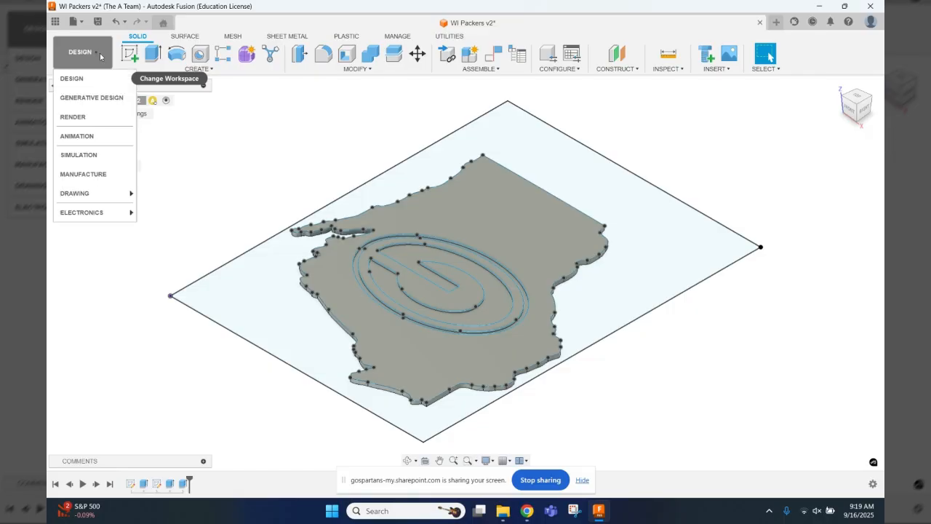
pyautogui.click(85, 181)
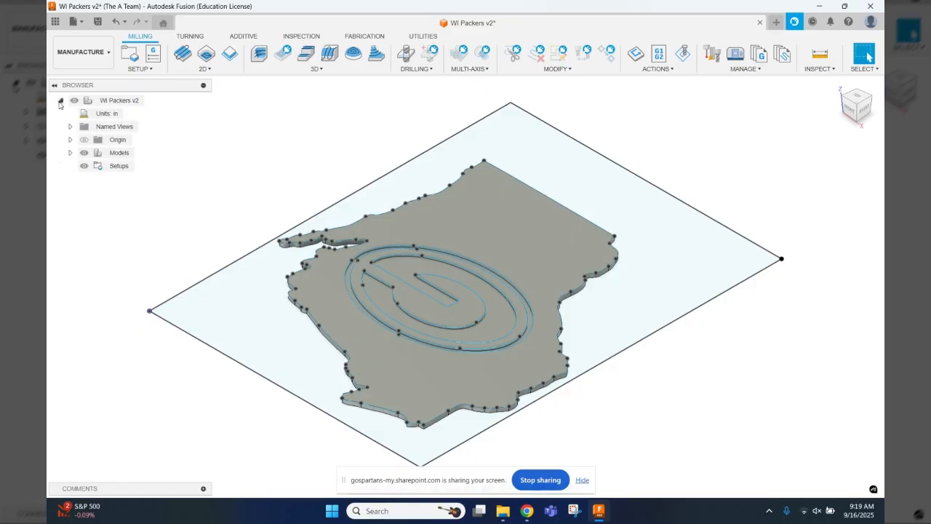
pyautogui.click(60, 100)
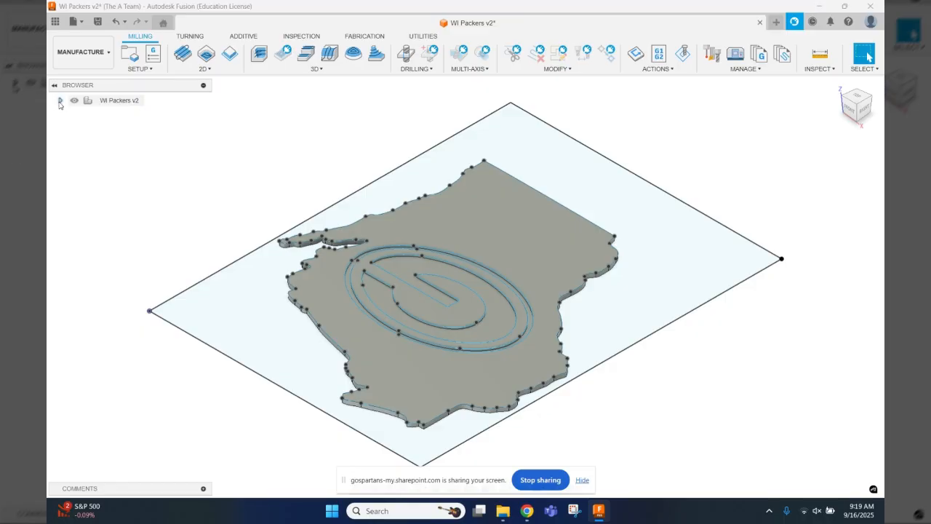
pyautogui.click(61, 100)
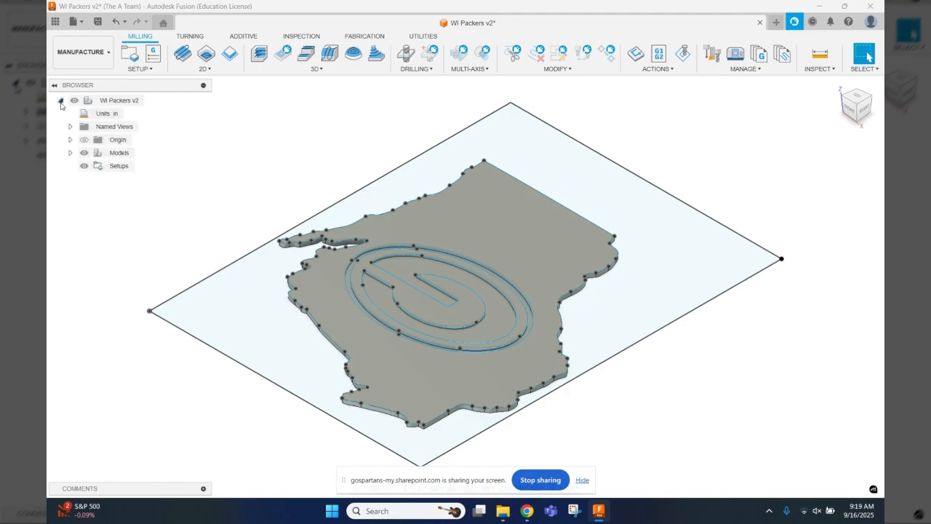
# Check that the active unit system for manufacturing is Inch, and close the unit settings.
pyautogui.click(129, 114)
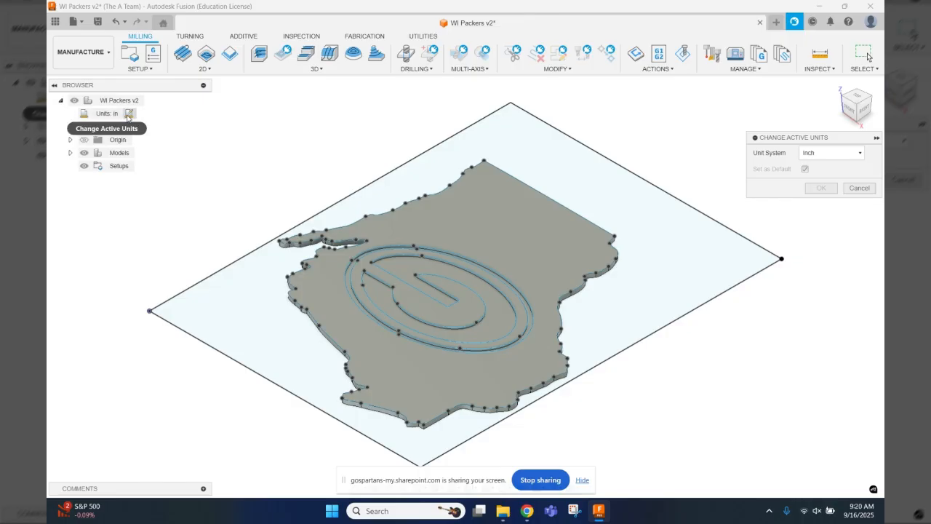
pyautogui.click(805, 158)
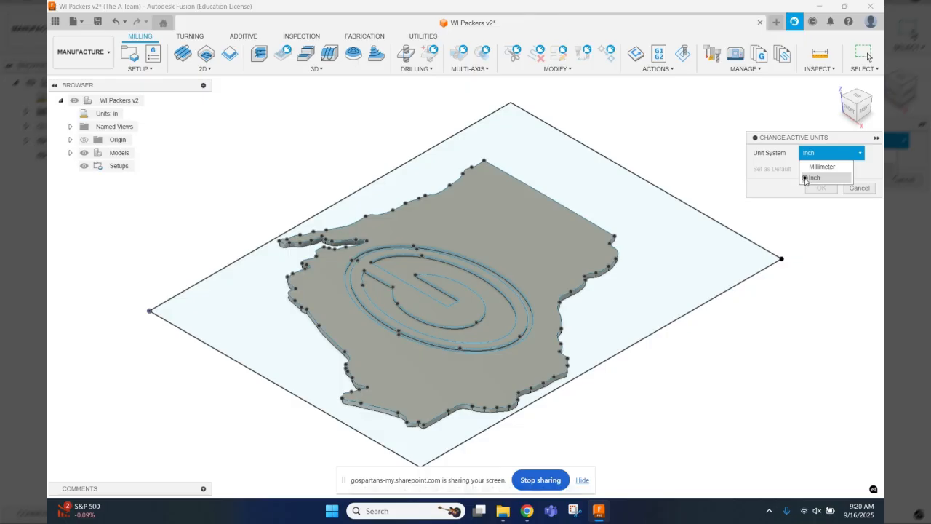
pyautogui.click(805, 179)
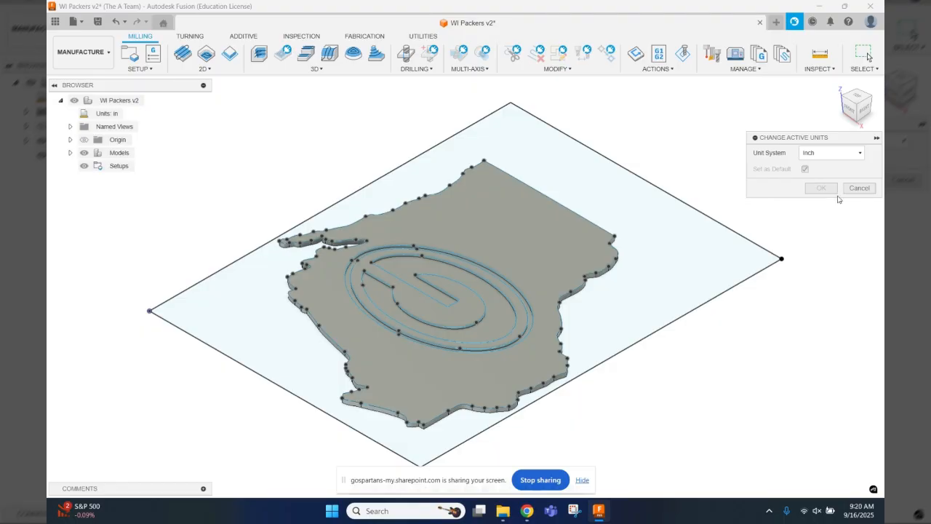
pyautogui.click(860, 189)
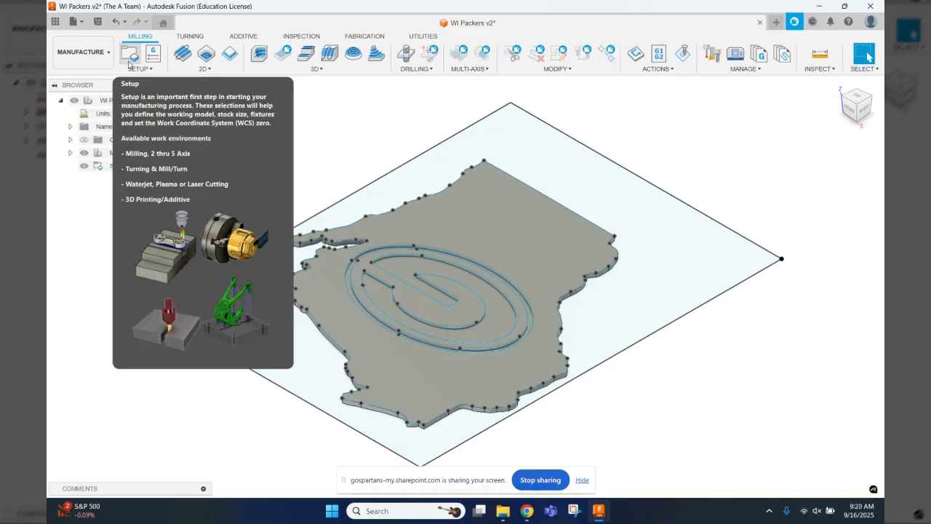
# Start a new milling setup, set its work coordinate origin to the model origin and check it from the front.
pyautogui.click(129, 64)
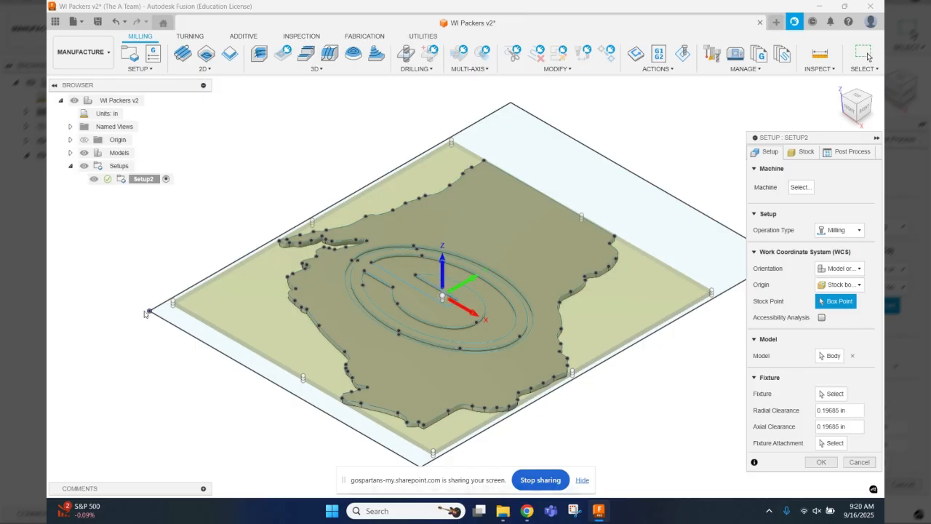
pyautogui.click(822, 286)
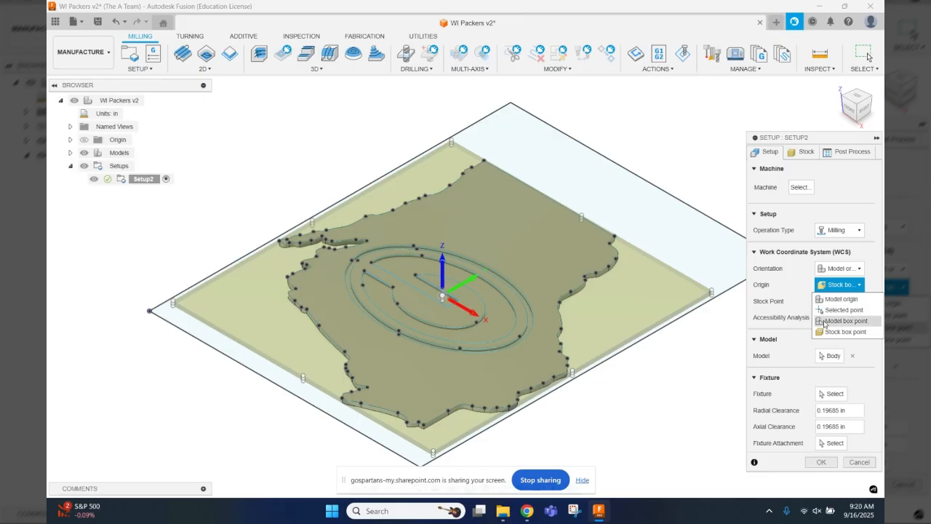
pyautogui.click(827, 299)
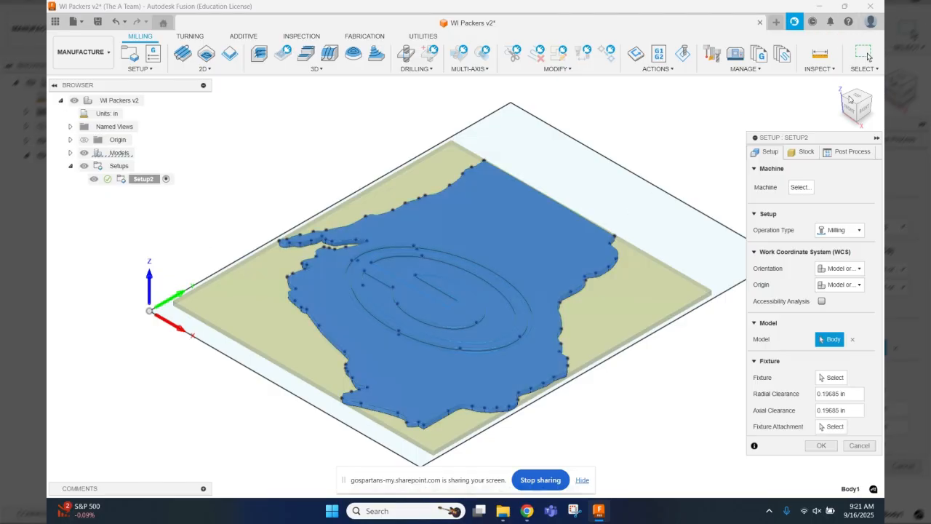
pyautogui.click(850, 107)
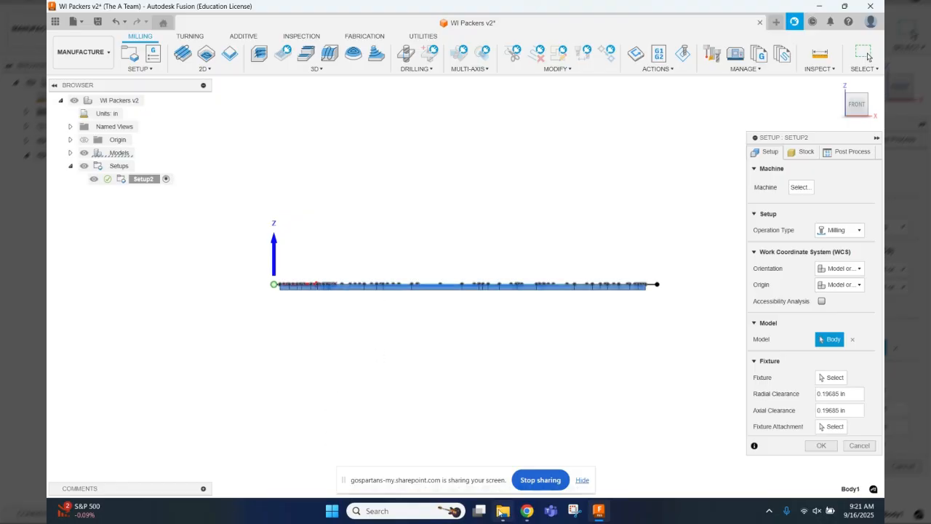
pyautogui.click(835, 87)
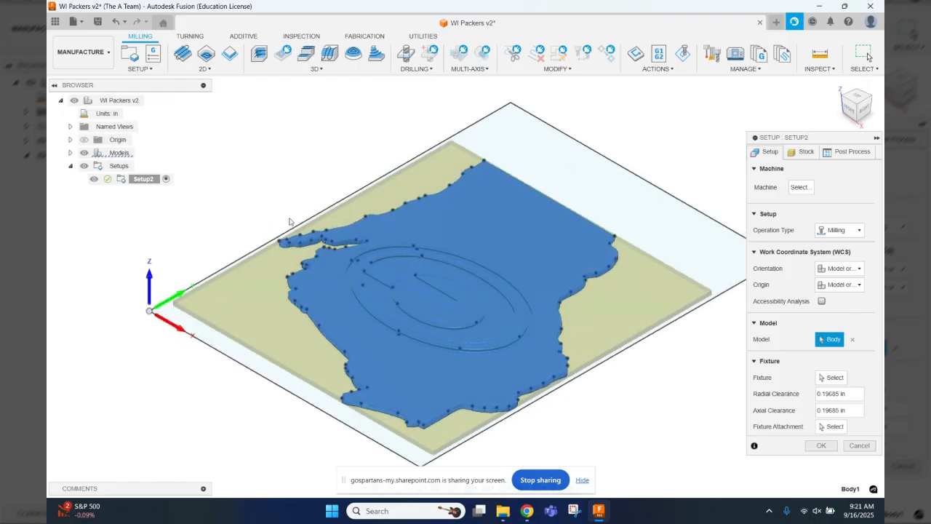
# Set the WCS origin to a selected point at the sketch rectangle's corner at X 0, Y 0, Z 0, and finish the setup.
pyautogui.click(836, 285)
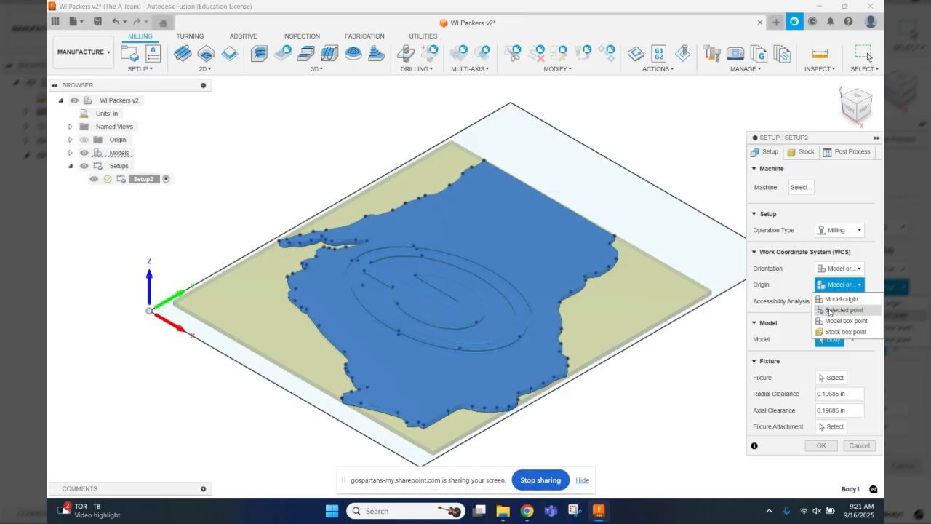
pyautogui.click(833, 310)
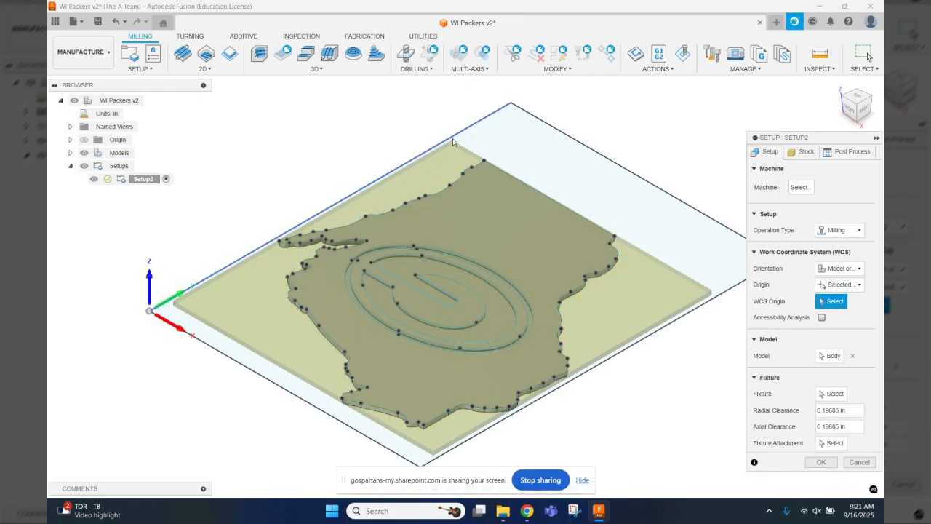
pyautogui.click(392, 210)
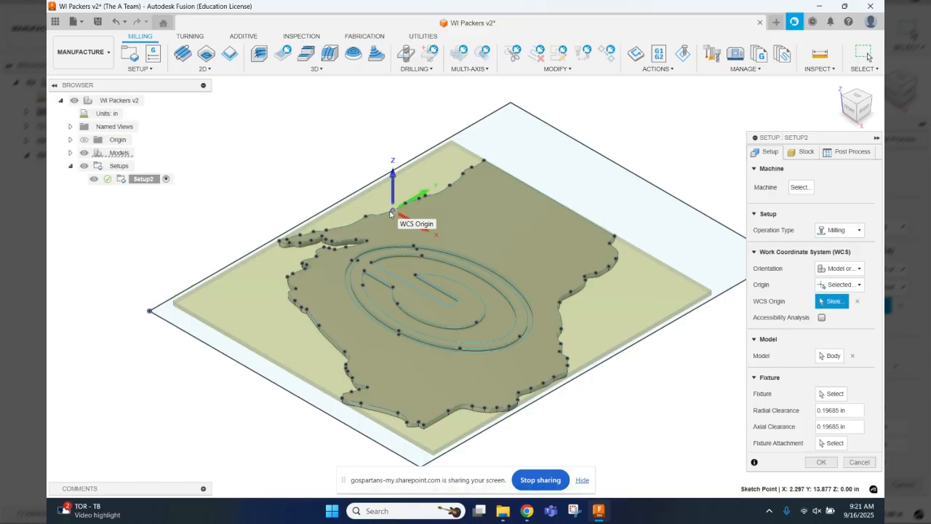
pyautogui.click(150, 312)
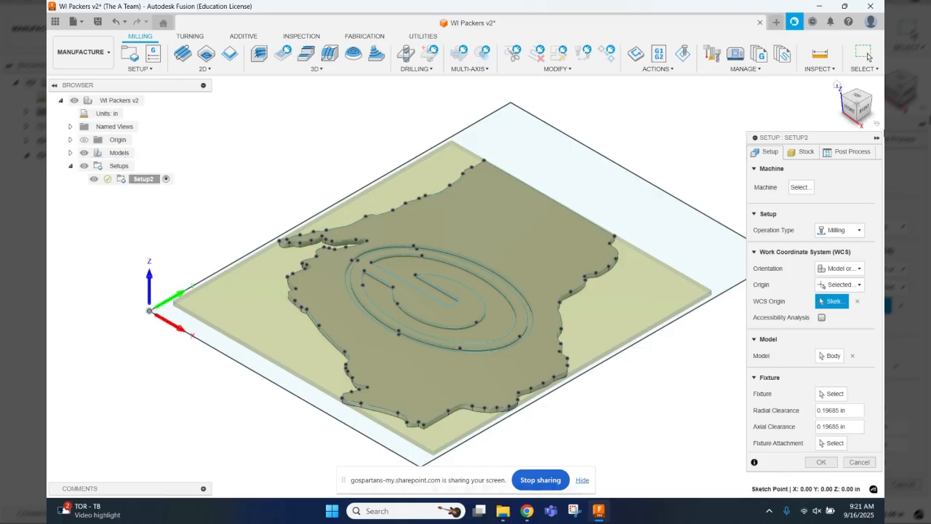
pyautogui.click(849, 111)
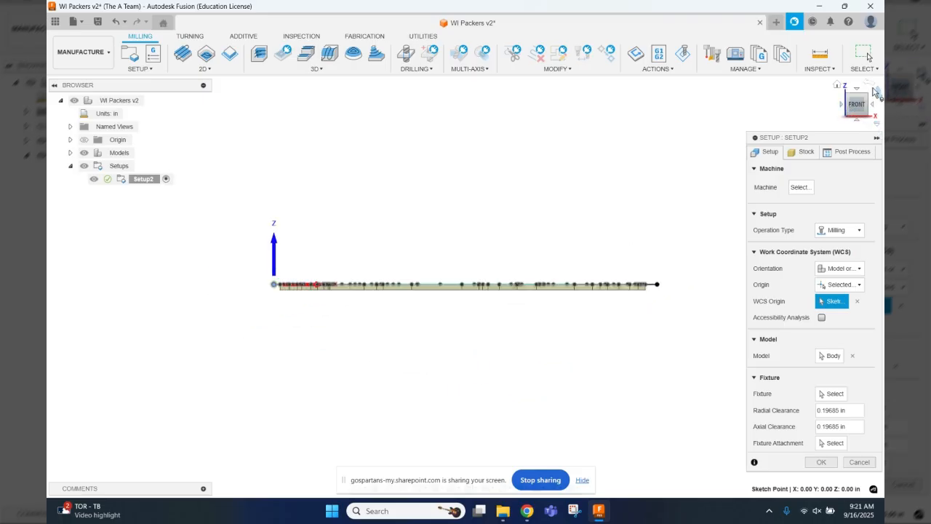
pyautogui.click(870, 106)
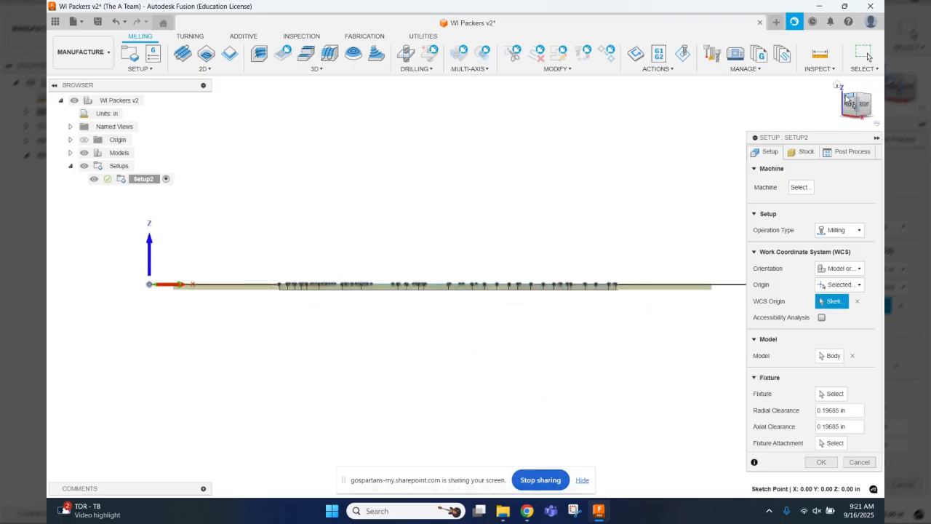
pyautogui.click(838, 86)
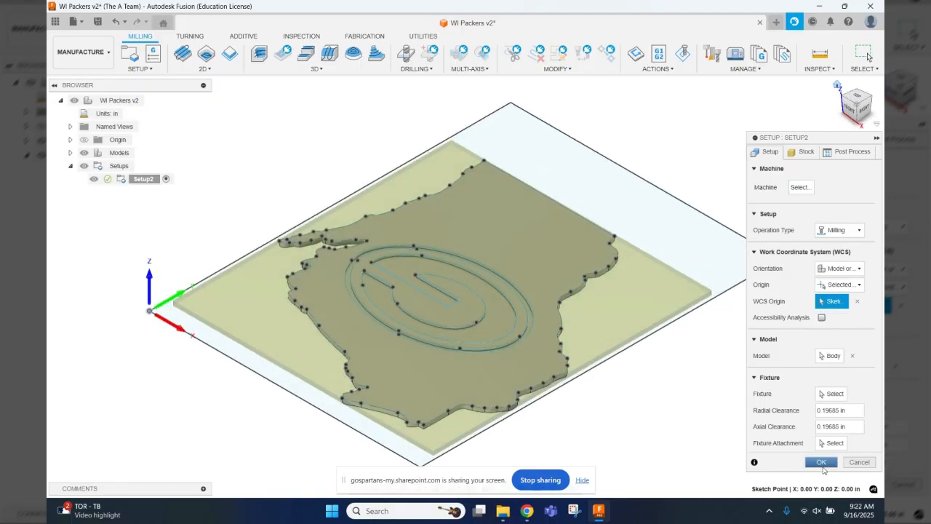
pyautogui.click(821, 463)
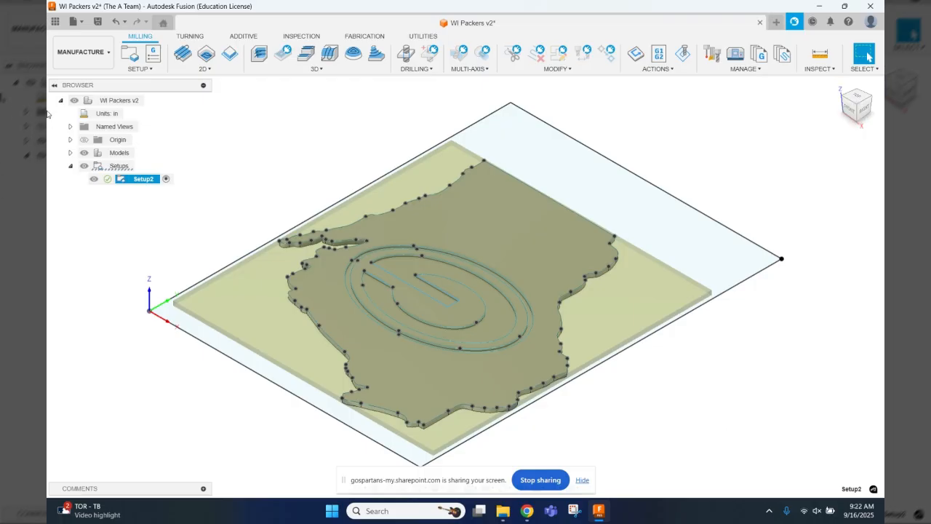
# Start a 2D Pocket operation and browse the Fusion Library's Milling Tools (Inch) for its tool.
pyautogui.click(200, 70)
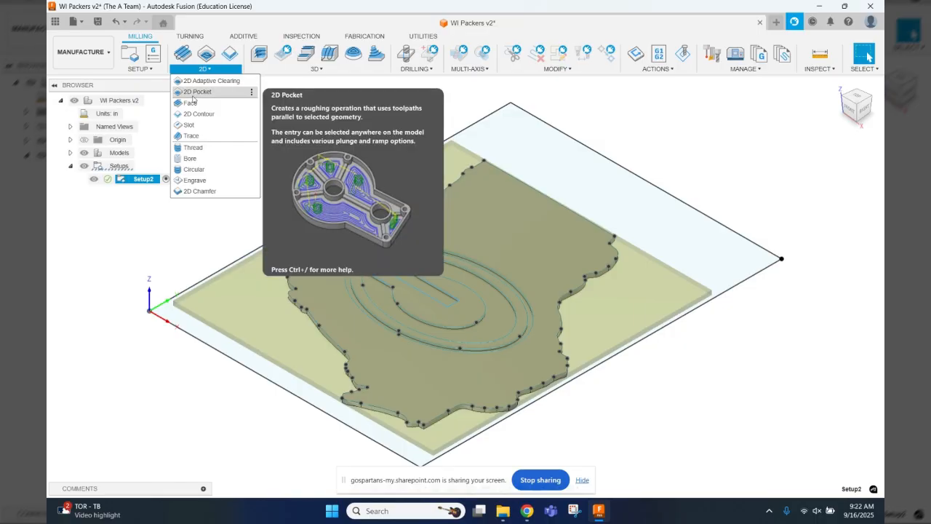
pyautogui.click(194, 96)
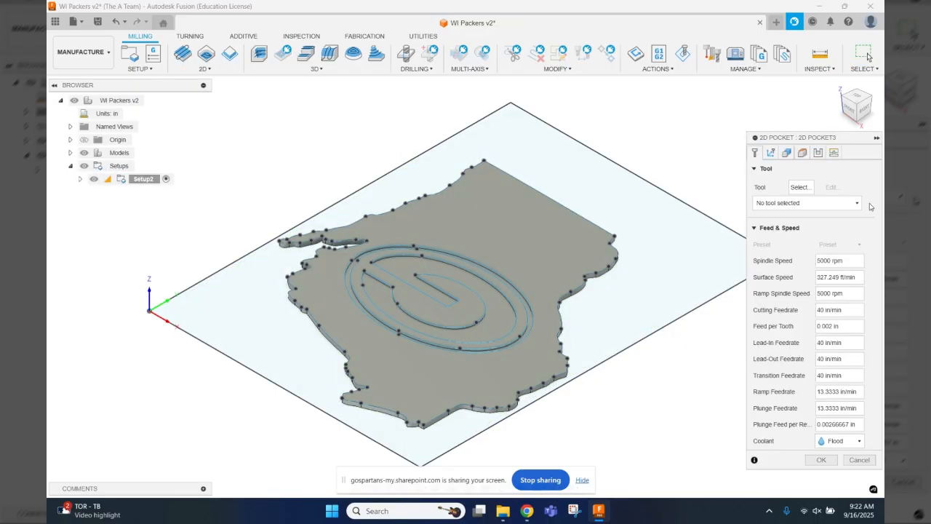
pyautogui.moveTo(812, 139); pyautogui.dragTo(772, 120)
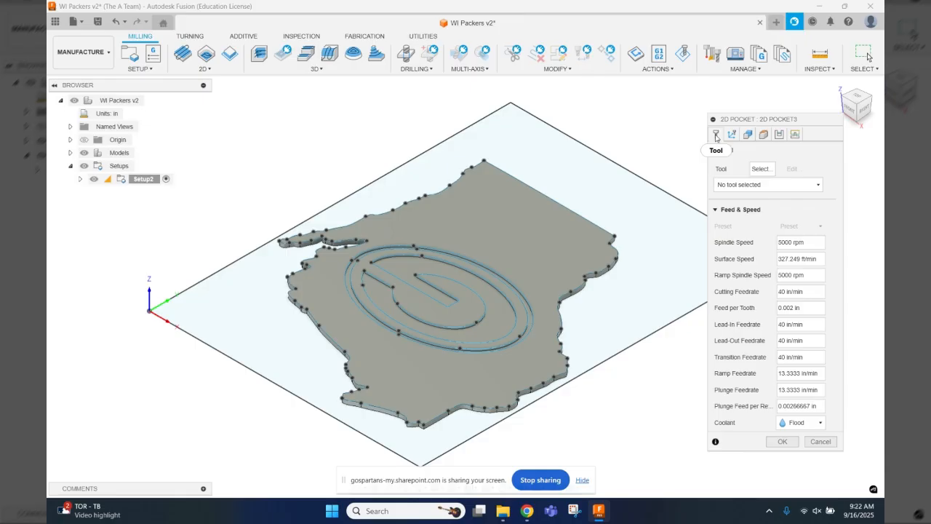
pyautogui.click(760, 169)
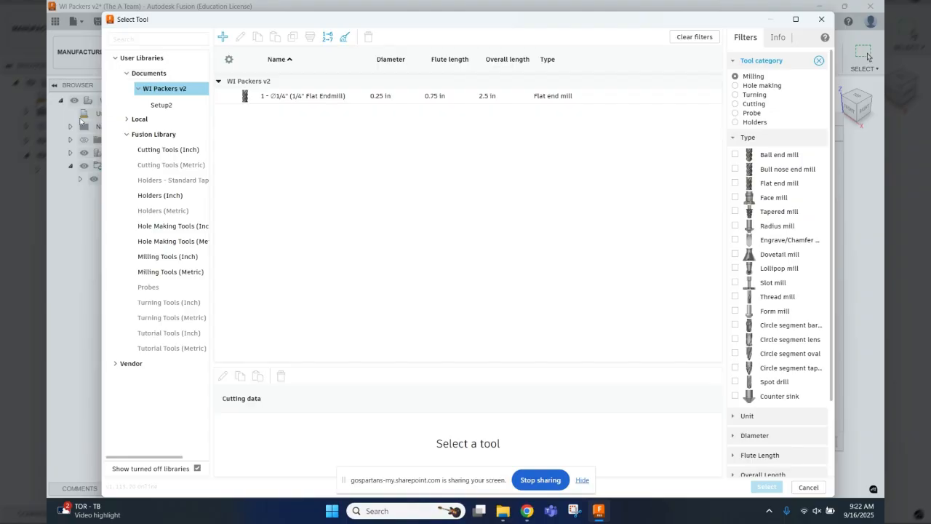
pyautogui.click(126, 136)
pyautogui.click(126, 137)
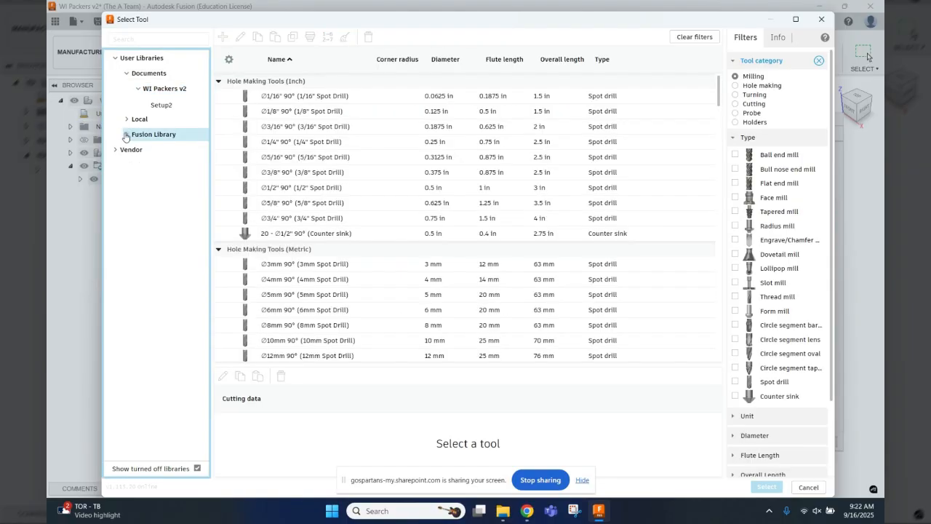
pyautogui.click(126, 137)
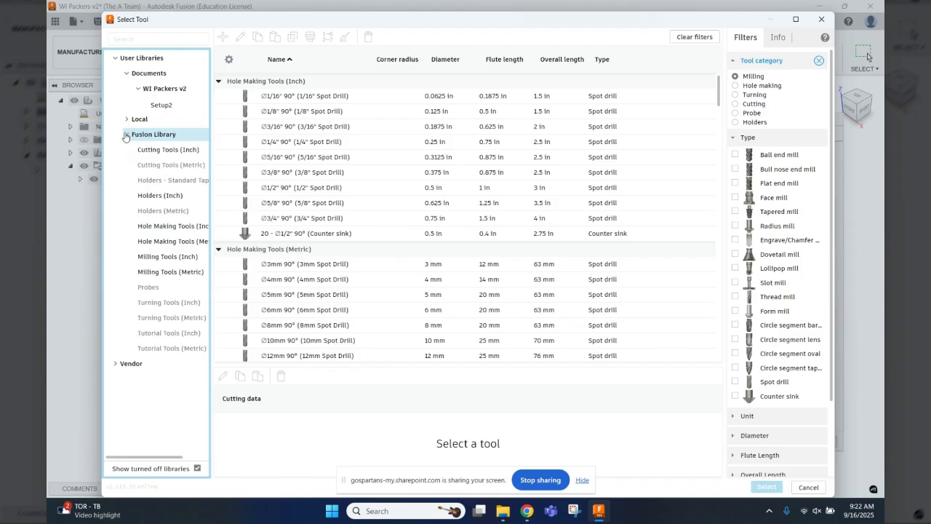
pyautogui.click(146, 166)
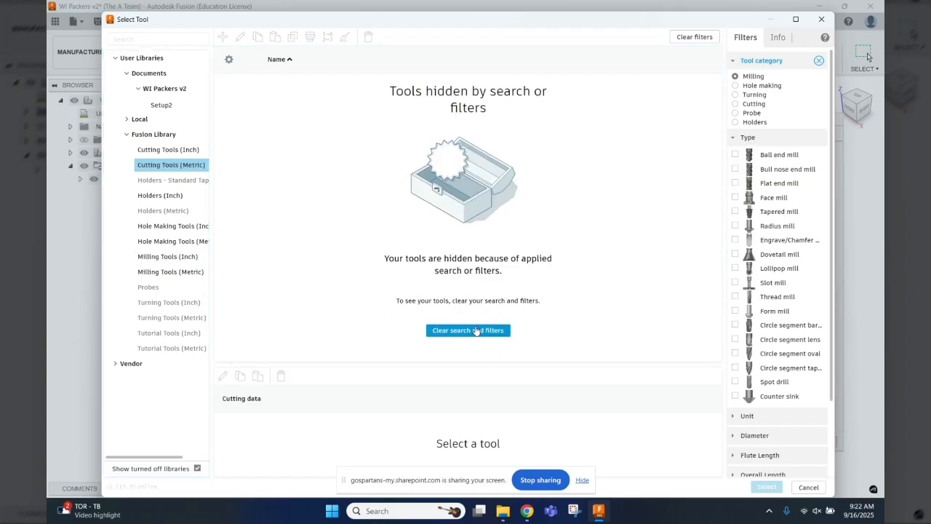
pyautogui.click(149, 257)
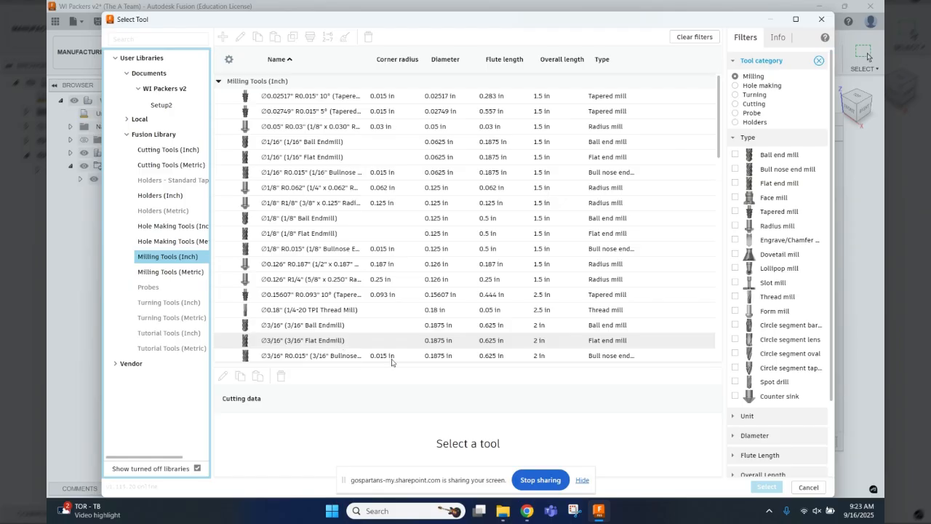
# Filter the tool library to flat end mills and choose the 1/4" Flat Endmill for the pocket.
pyautogui.click(736, 183)
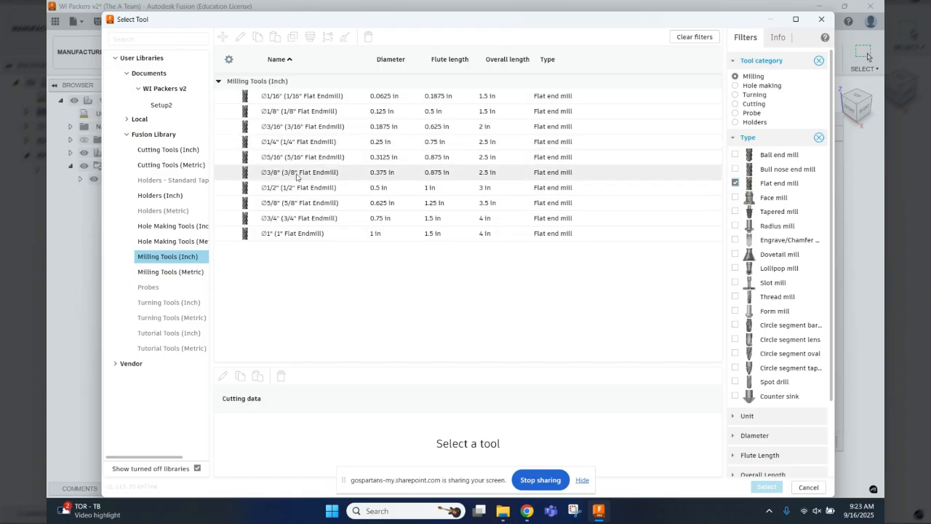
pyautogui.click(275, 143)
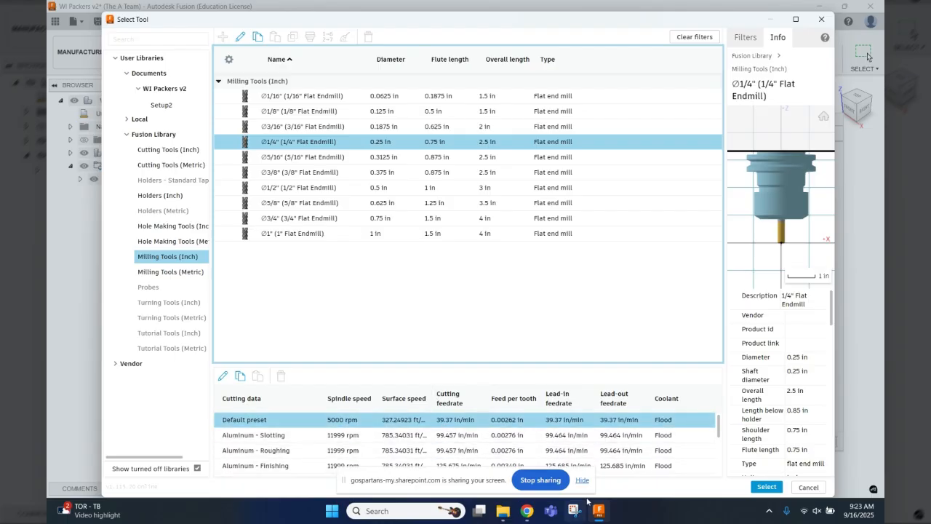
pyautogui.click(582, 480)
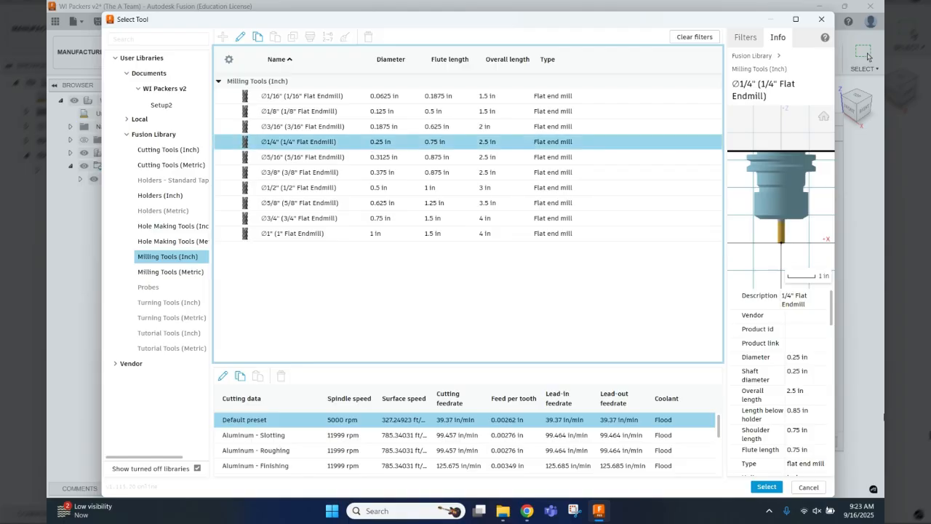
pyautogui.click(765, 487)
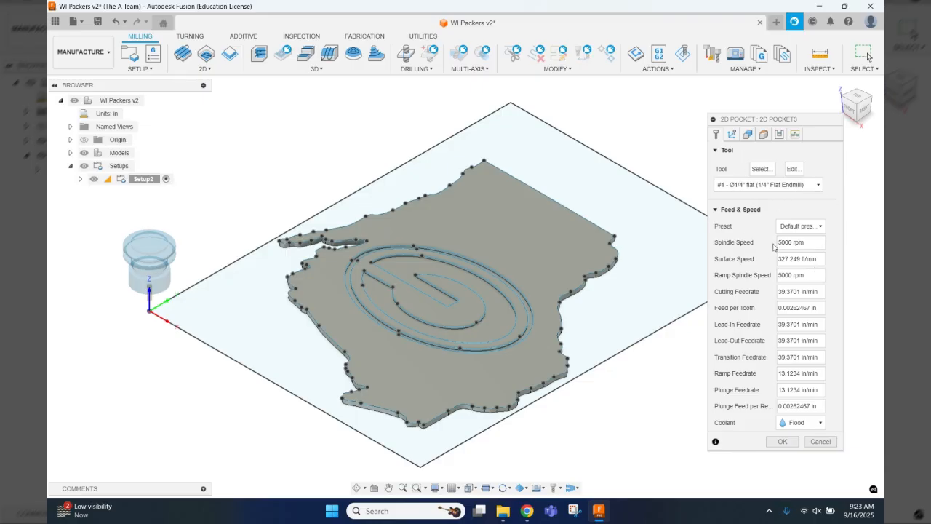
# Set the pocket's spindle speed to 21000 rpm and cutting feedrate to 50 in/min, with coolant disabled.
pyautogui.moveTo(780, 242); pyautogui.dragTo(774, 243)
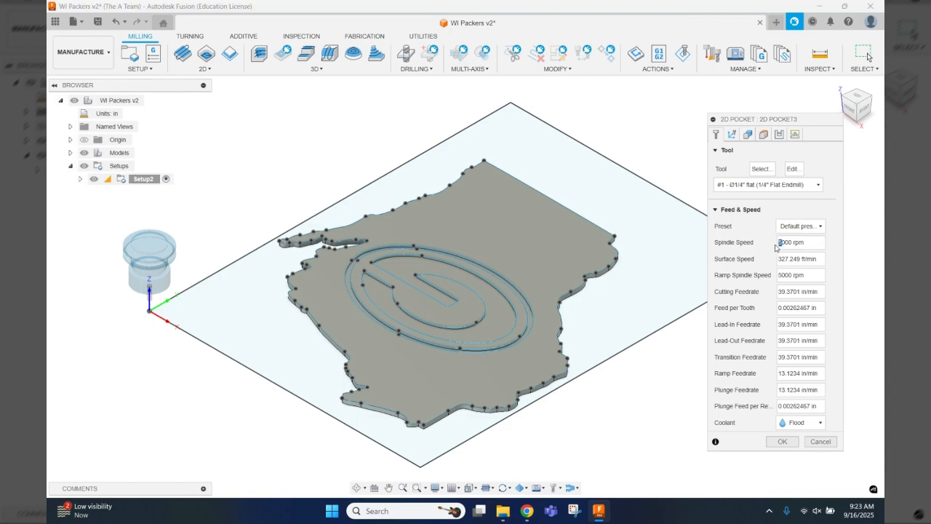
pyautogui.write('21')
pyautogui.moveTo(781, 291); pyautogui.dragTo(800, 290)
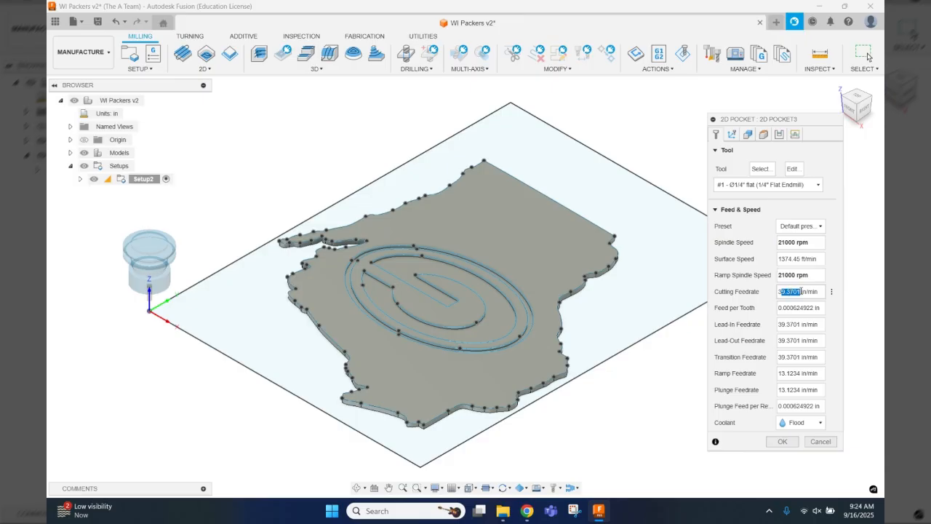
pyautogui.press('BackSpace')
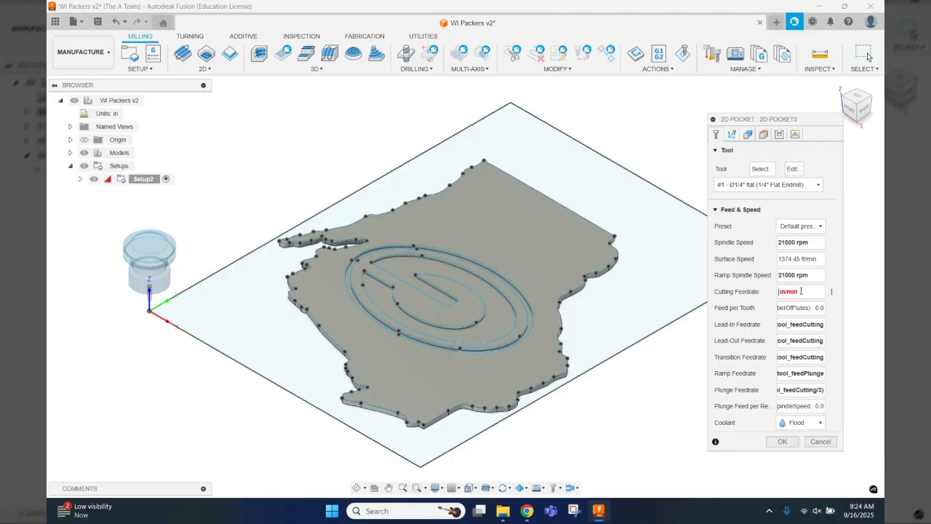
pyautogui.write('50')
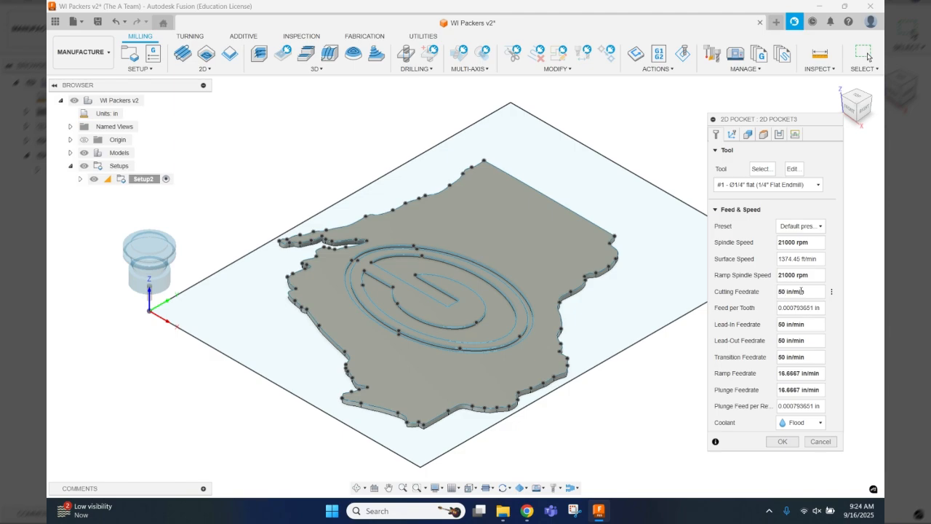
pyautogui.click(798, 428)
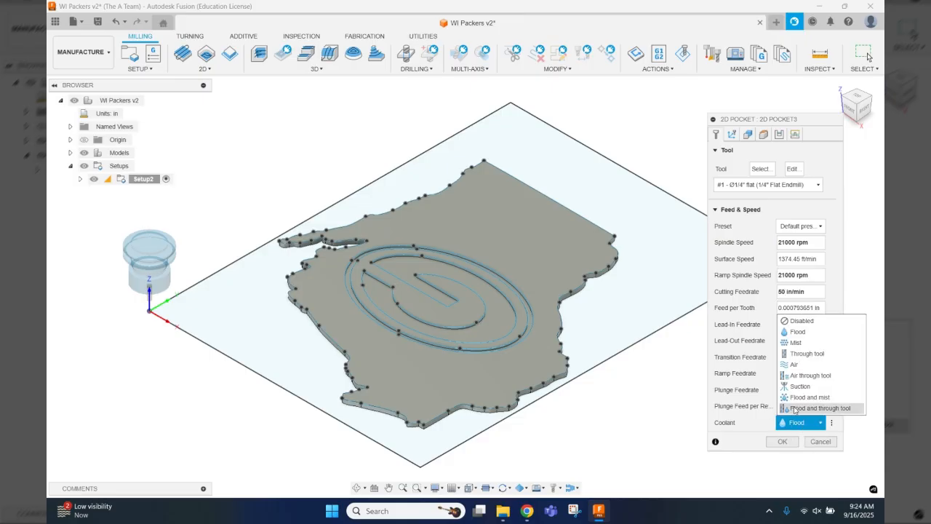
pyautogui.click(789, 320)
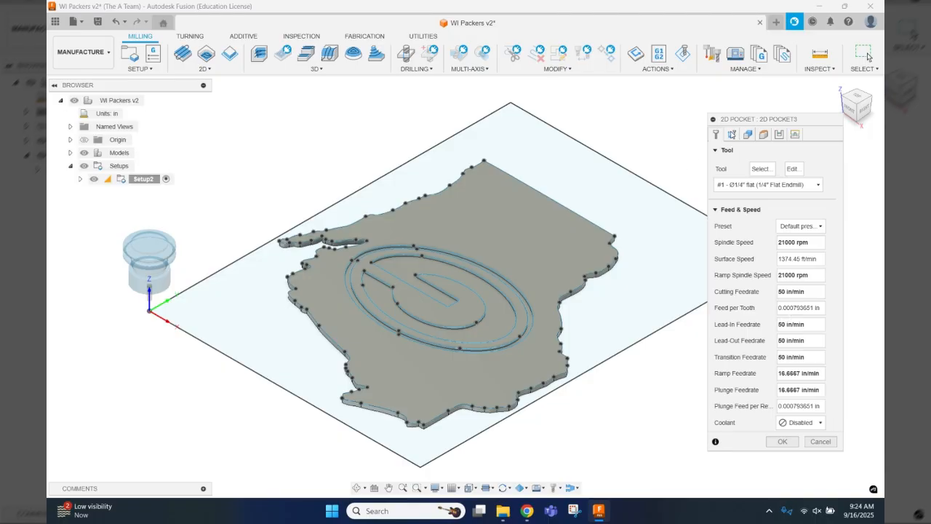
# Define the pocket geometry from the recessed G face, including all pockets on the same plane.
pyautogui.click(747, 134)
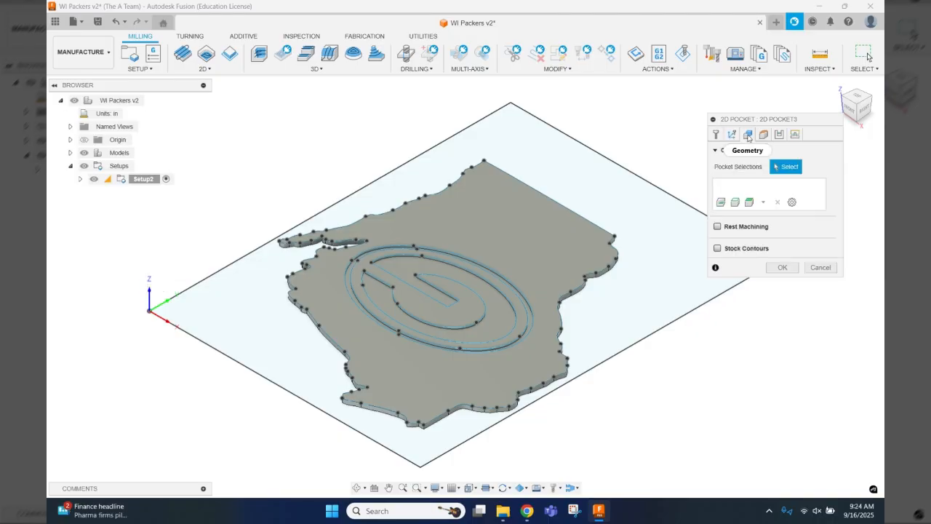
pyautogui.click(721, 203)
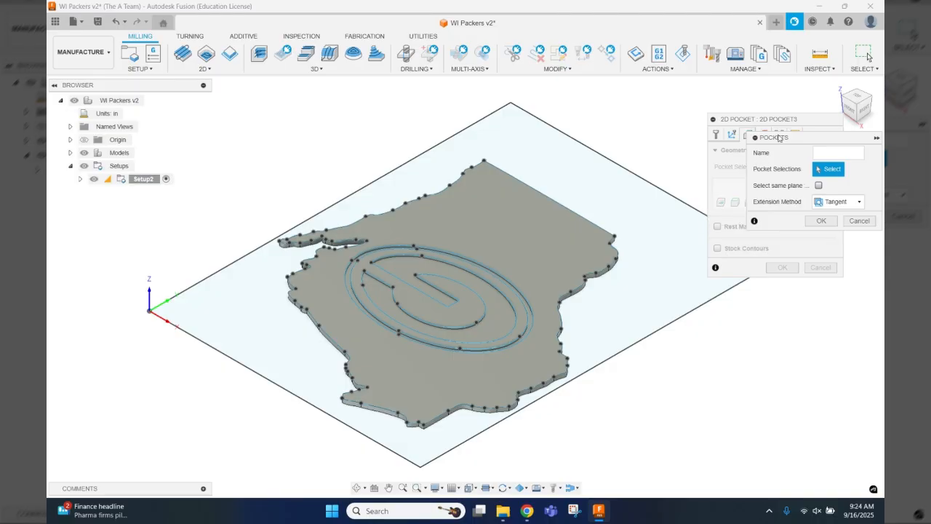
pyautogui.moveTo(778, 136); pyautogui.dragTo(576, 86)
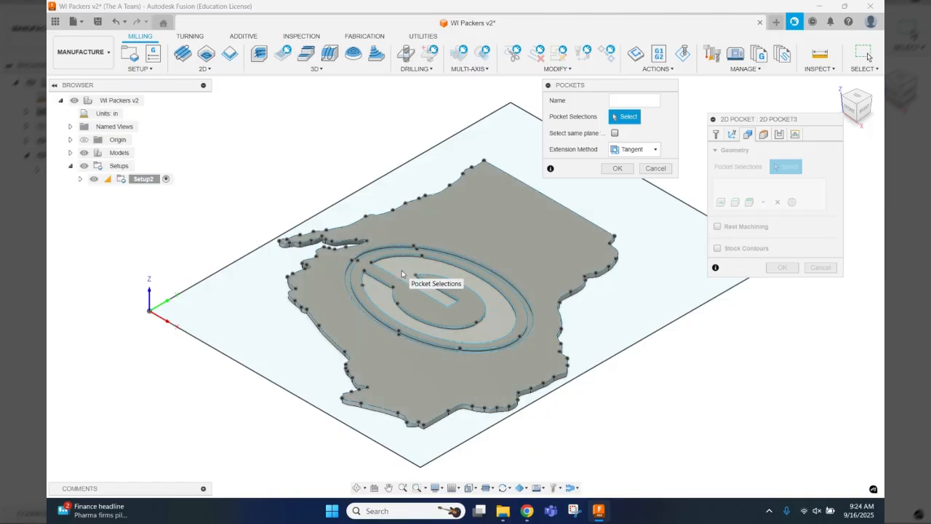
pyautogui.click(402, 270)
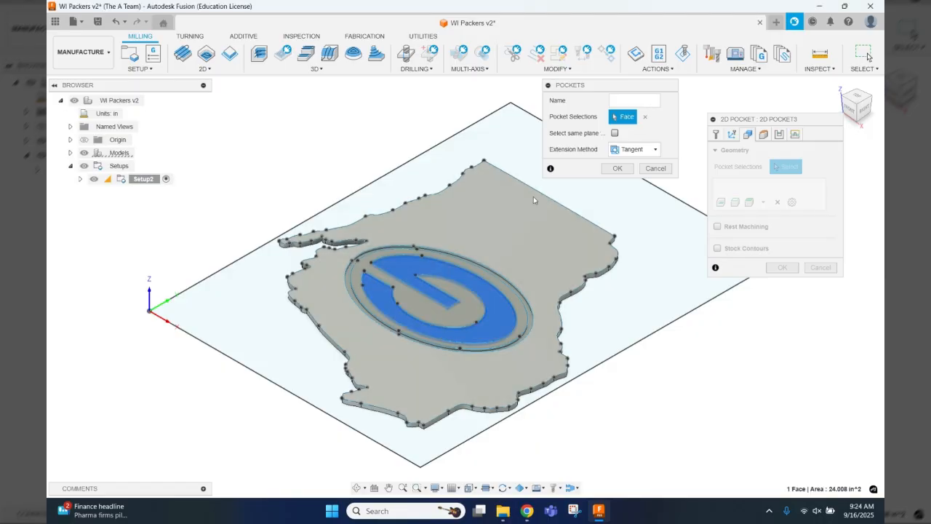
pyautogui.click(614, 133)
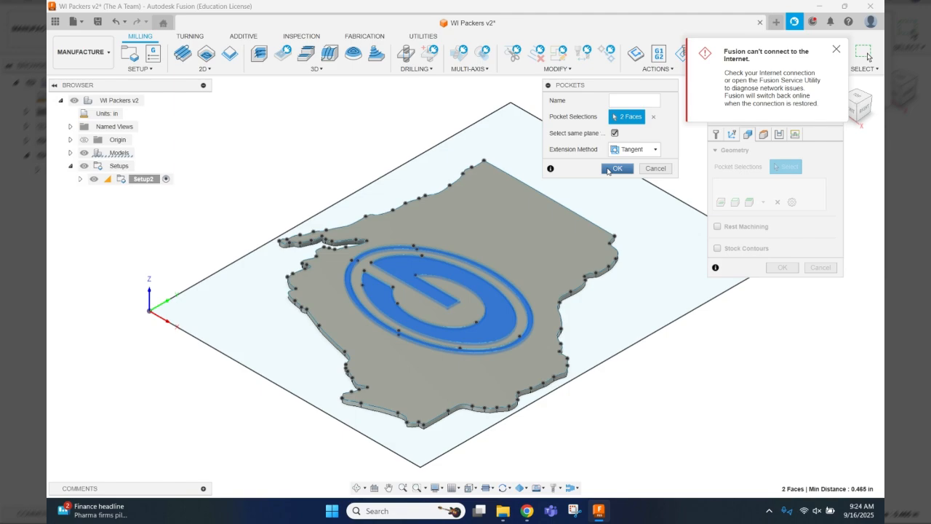
pyautogui.click(615, 168)
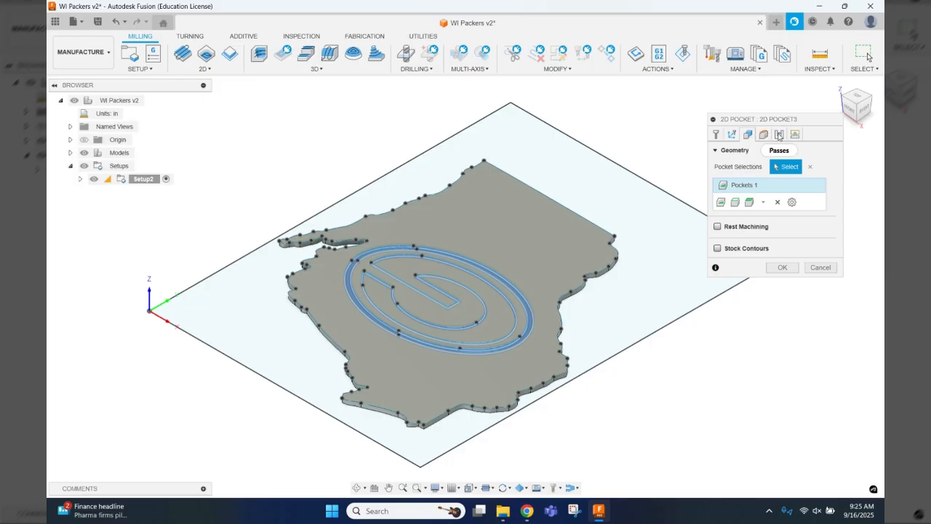
# Turn off stock to leave and enable multiple depths with a maximum roughing stepdown of 1/8 in.
pyautogui.click(779, 134)
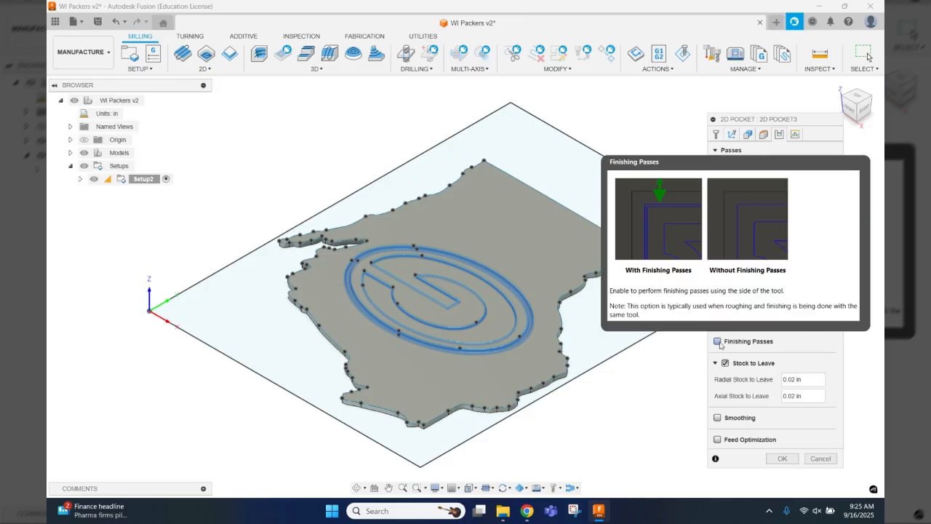
pyautogui.click(725, 363)
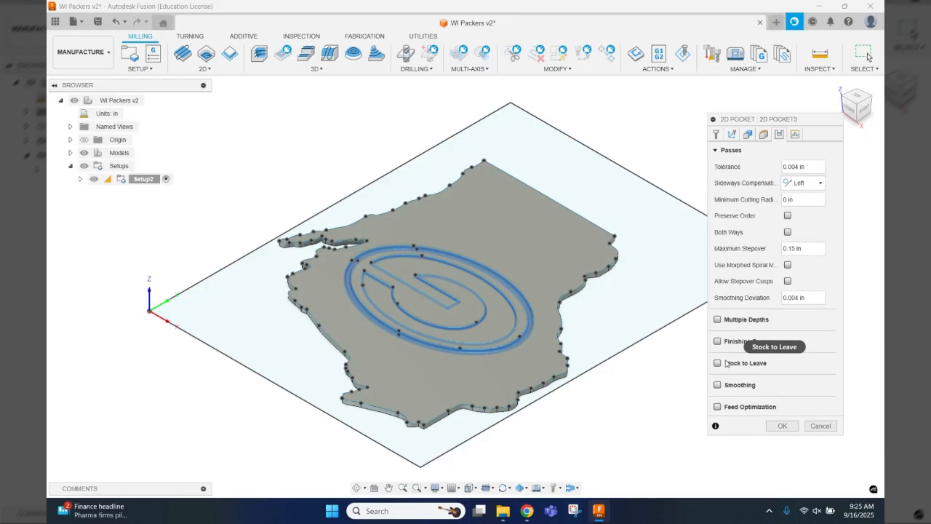
pyautogui.click(718, 321)
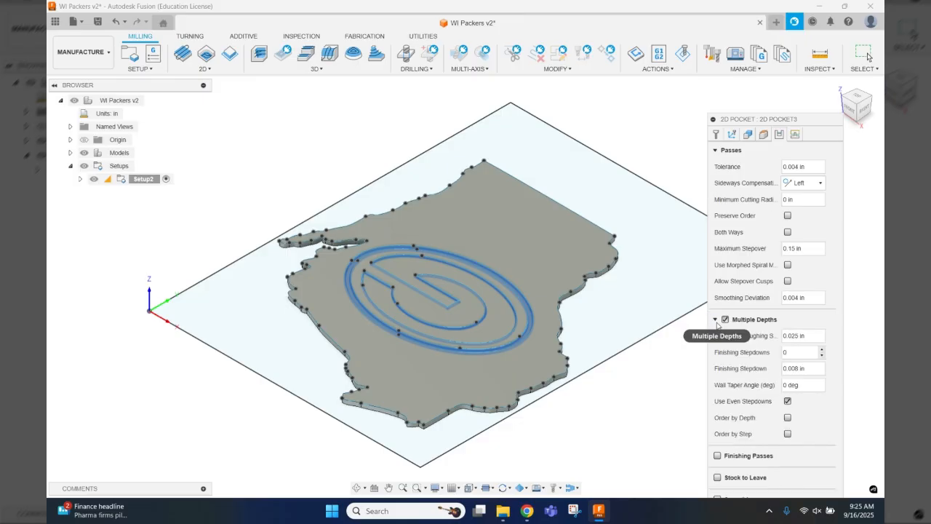
pyautogui.moveTo(810, 336); pyautogui.dragTo(776, 335)
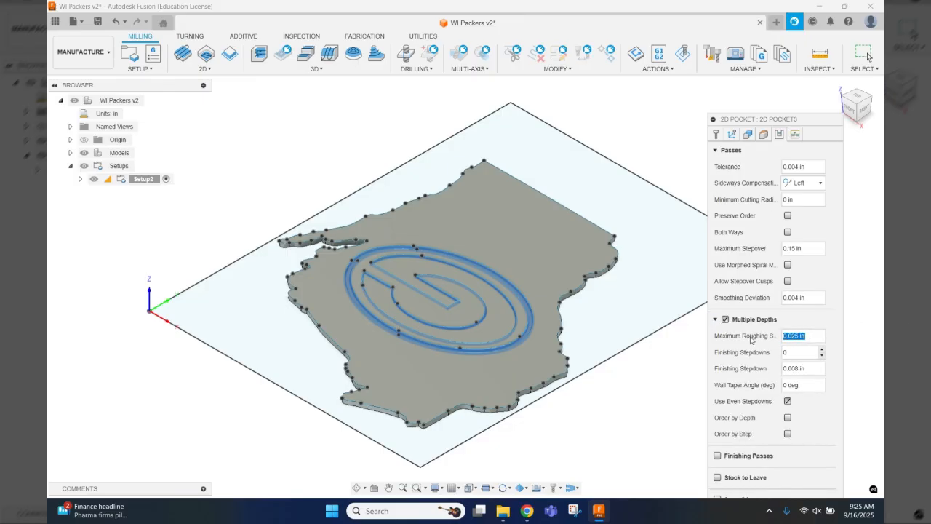
pyautogui.write('.')
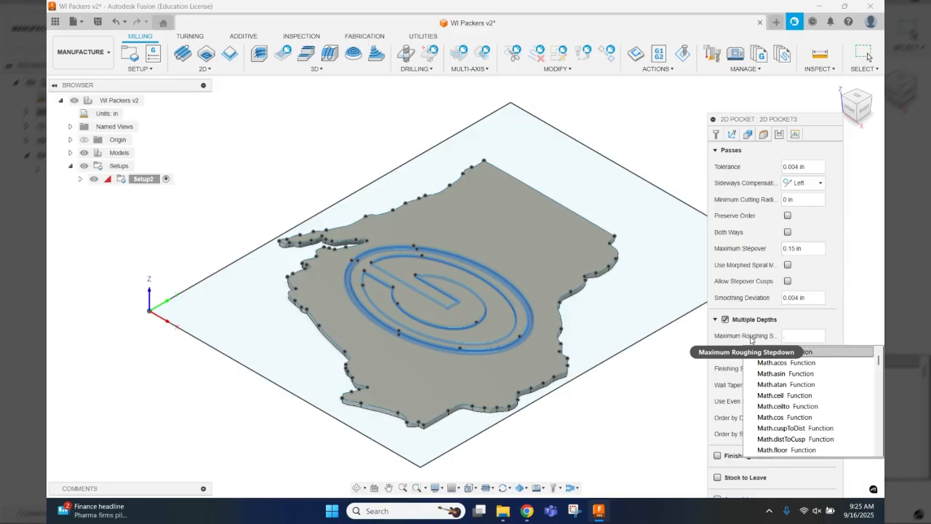
pyautogui.press('BackSpace')
pyautogui.write('1/8 in')
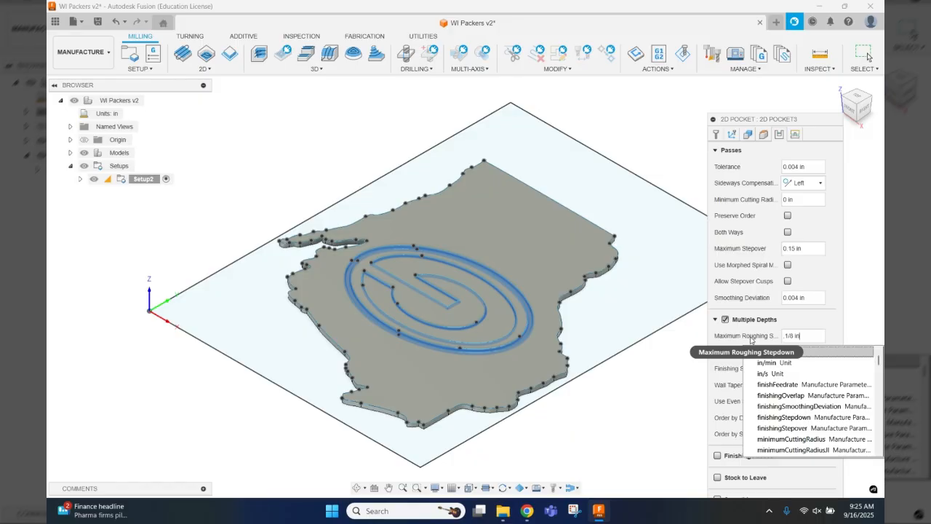
pyautogui.click(790, 336)
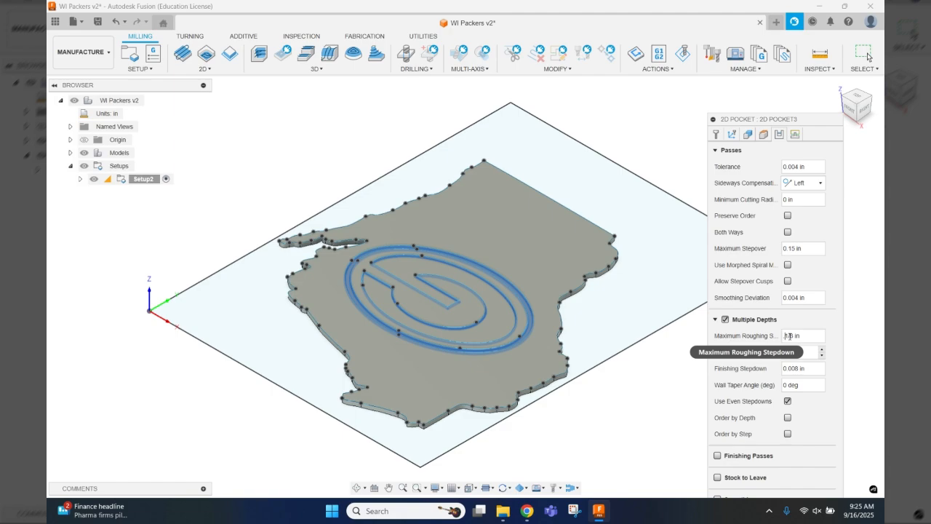
pyautogui.press('BackSpace')
pyautogui.click(798, 401)
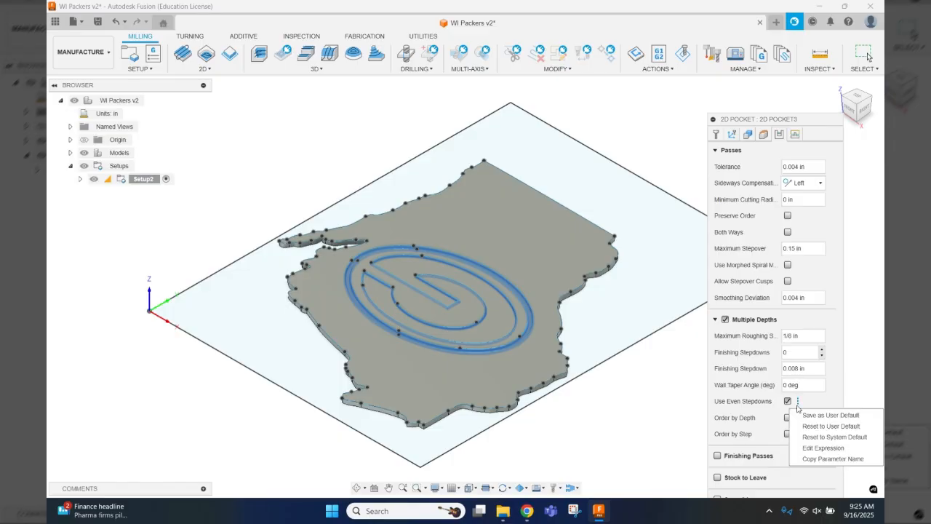
pyautogui.click(797, 351)
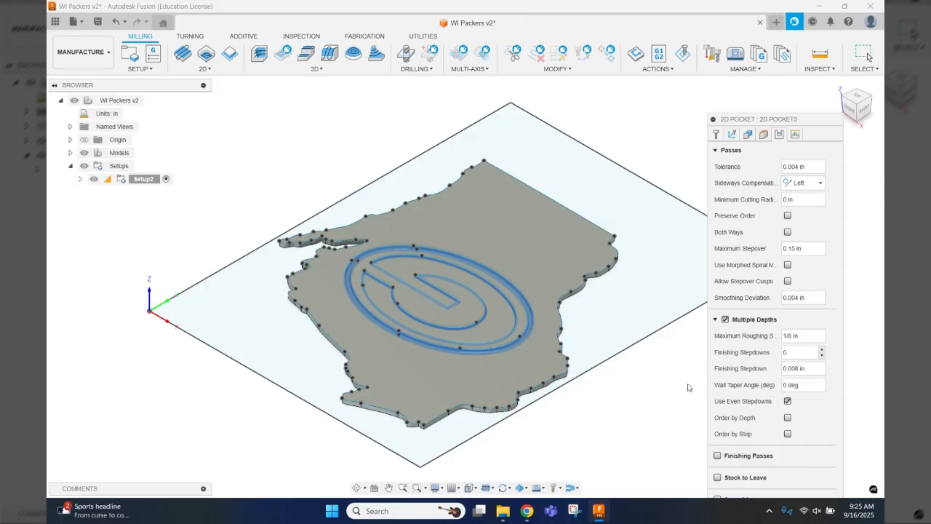
# Disable both the lead-in entry and the lead-out exit for the pocket operation.
pyautogui.click(792, 136)
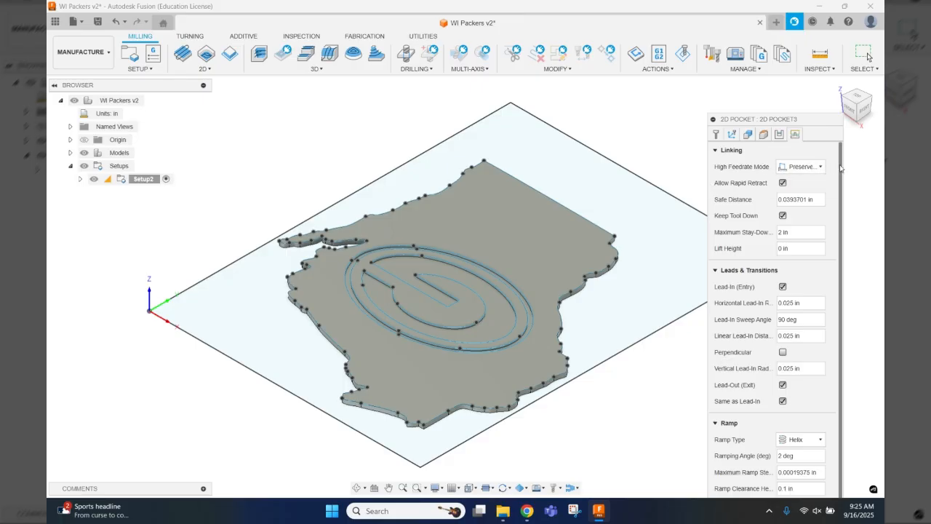
pyautogui.scroll(-1, 840, 168)
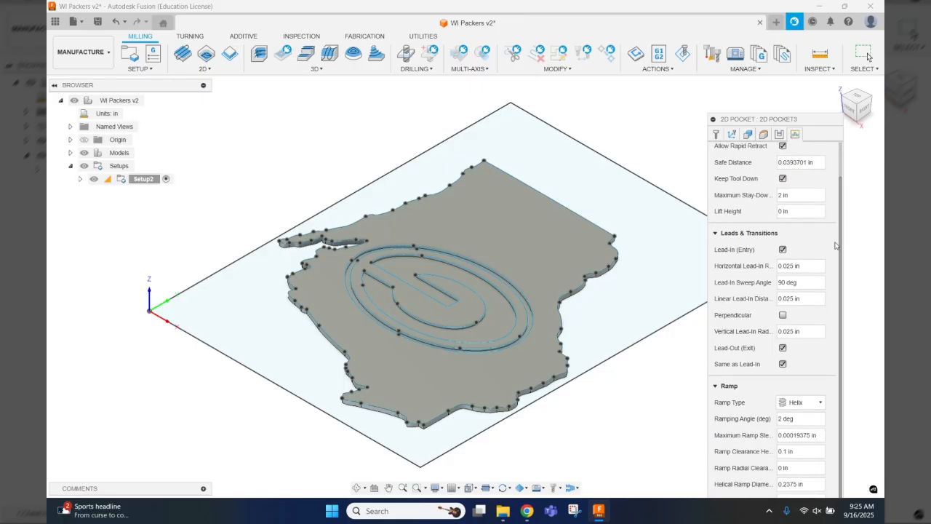
pyautogui.click(783, 249)
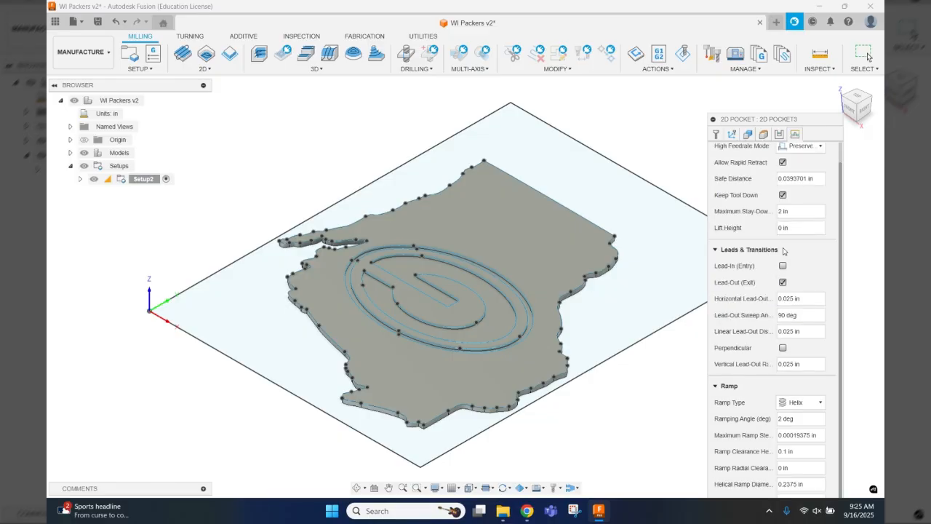
pyautogui.click(782, 282)
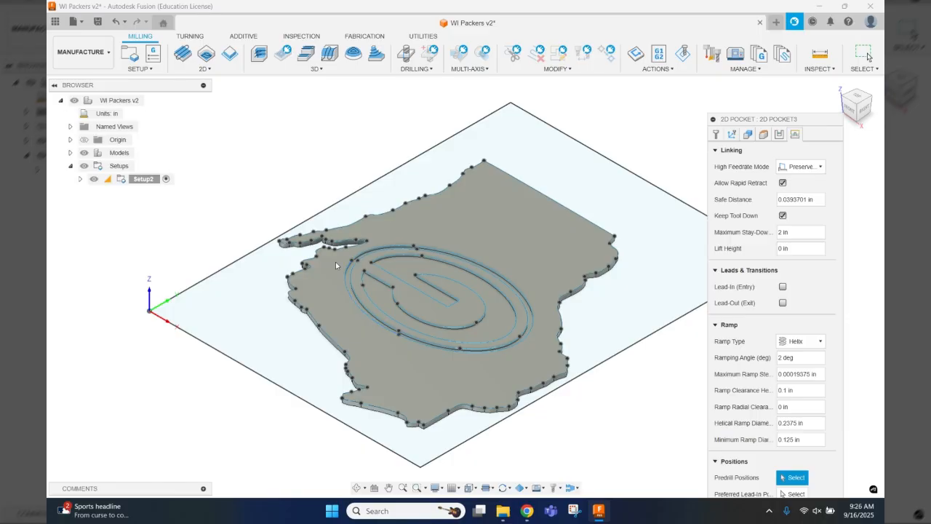
# Set the pocket's ramp type to Plunge and finish the operation to generate its toolpath.
pyautogui.click(797, 342)
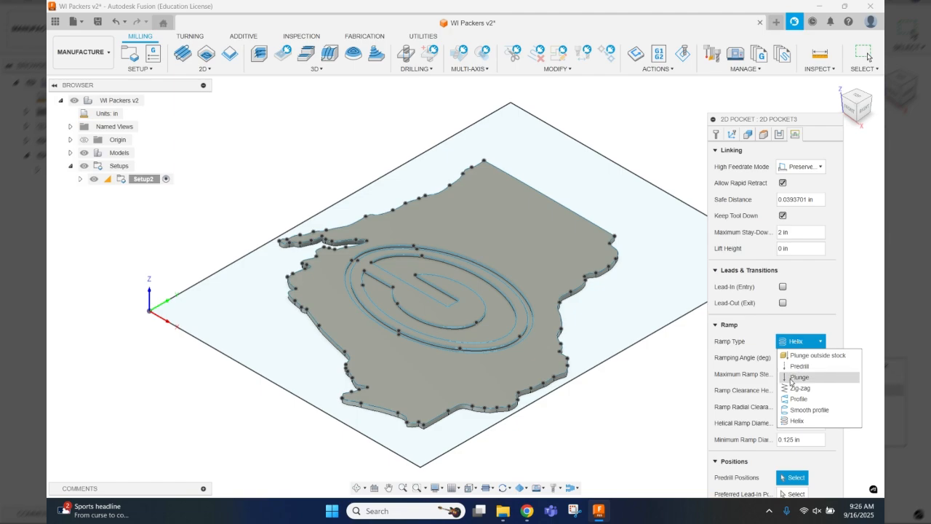
pyautogui.click(792, 377)
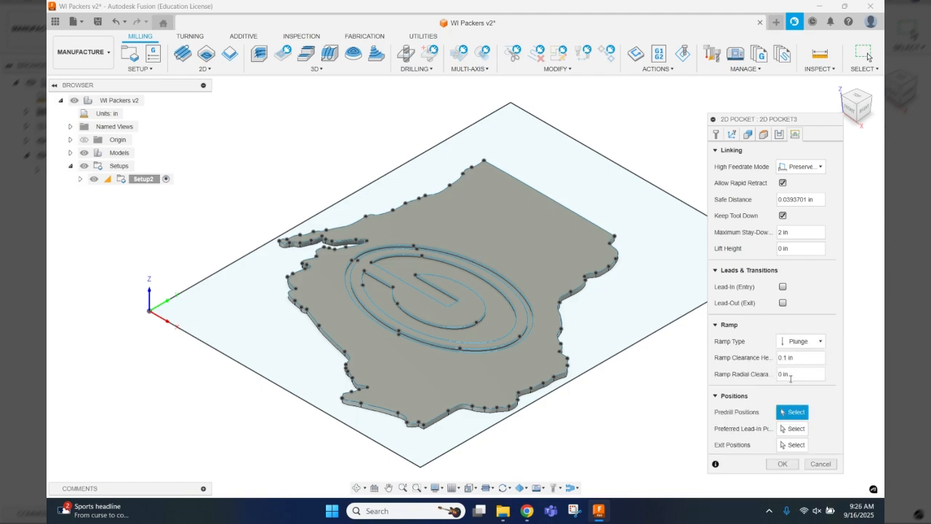
pyautogui.click(780, 463)
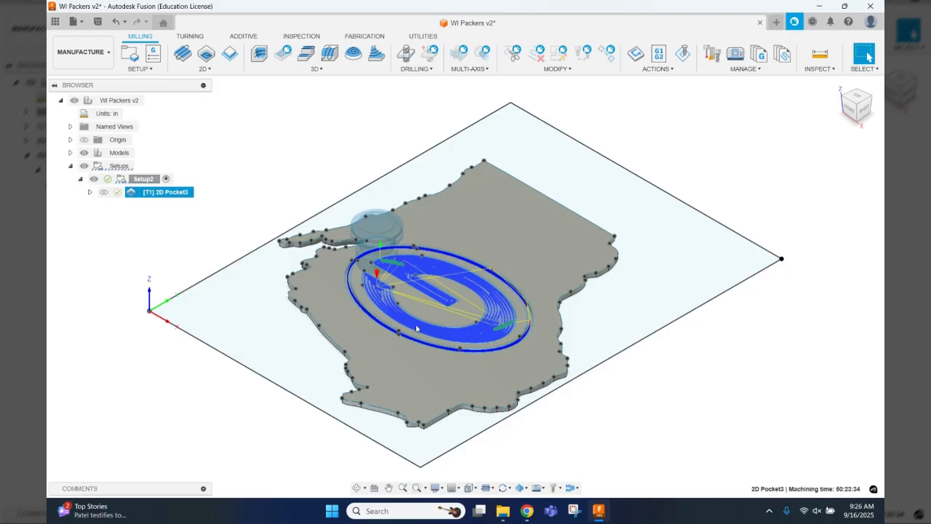
# Simulate the 2D pocket toolpath, check the tool's position information during the cut, and exit the simulation.
pyautogui.scroll(6, 416, 329)
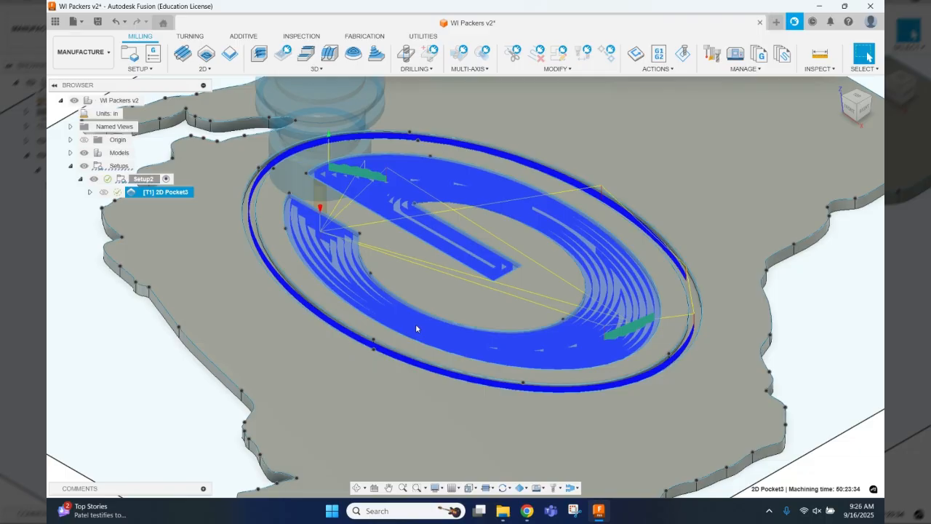
pyautogui.scroll(-3, 416, 329)
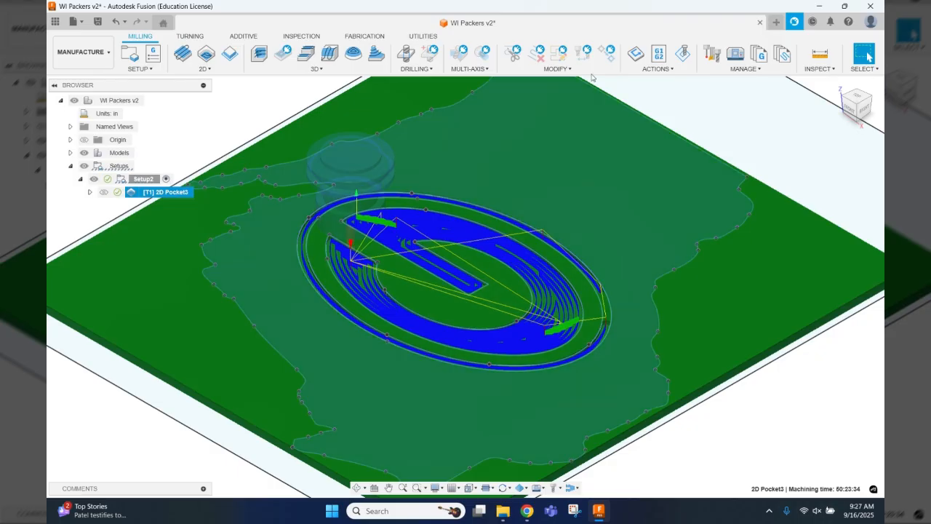
pyautogui.click(682, 56)
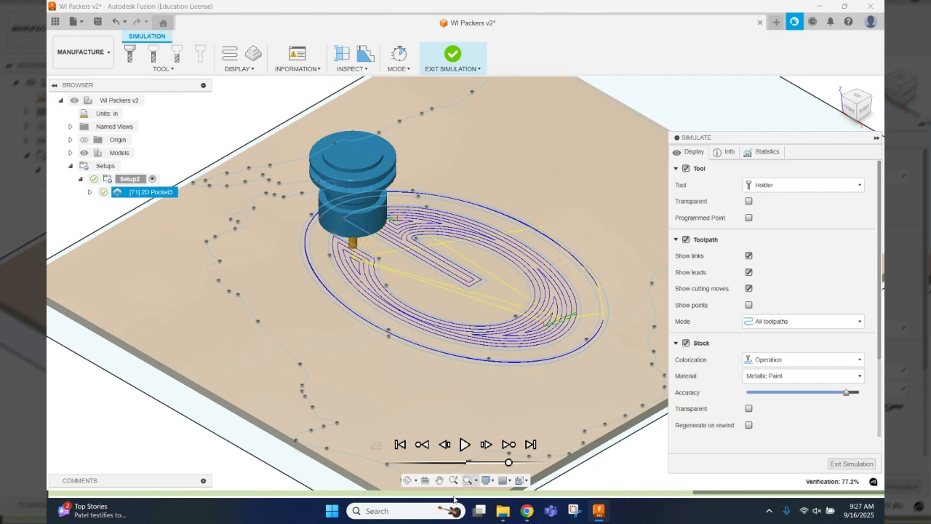
pyautogui.click(465, 444)
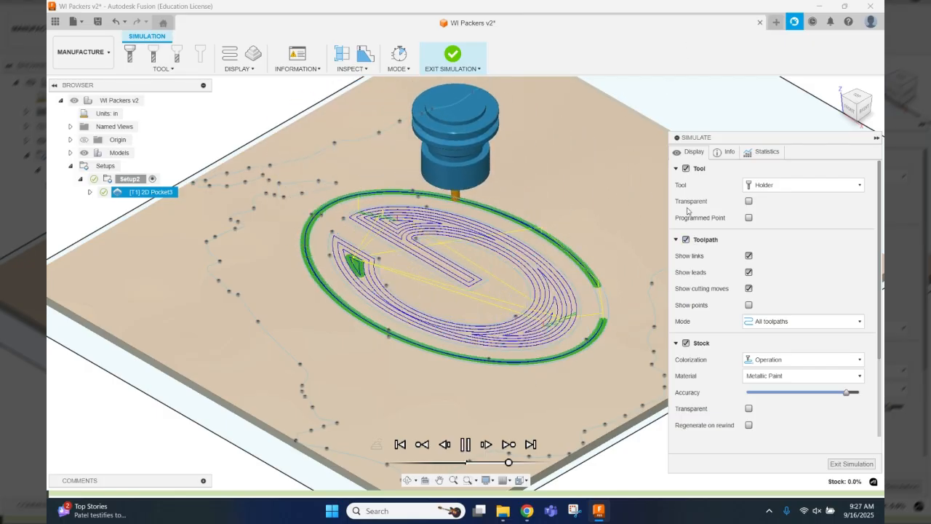
pyautogui.click(724, 152)
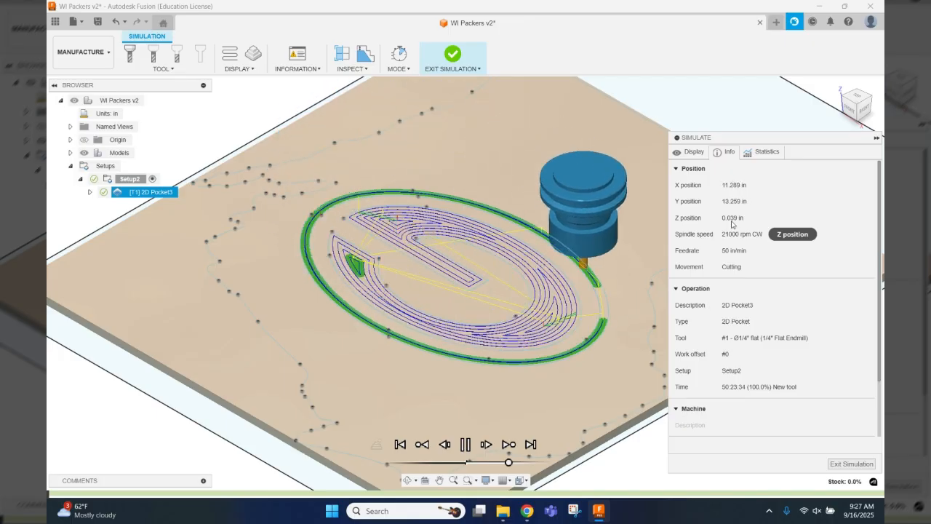
pyautogui.click(852, 465)
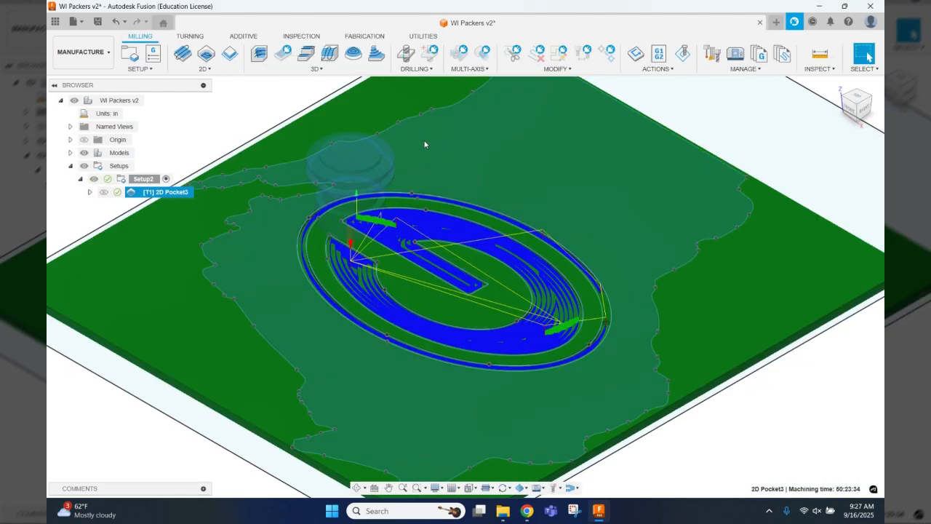
# Edit the 2D Pocket operation to set its maximum roughing stepdown to 0.125 in and regenerate the toolpath.
pyautogui.rightClick(138, 201)
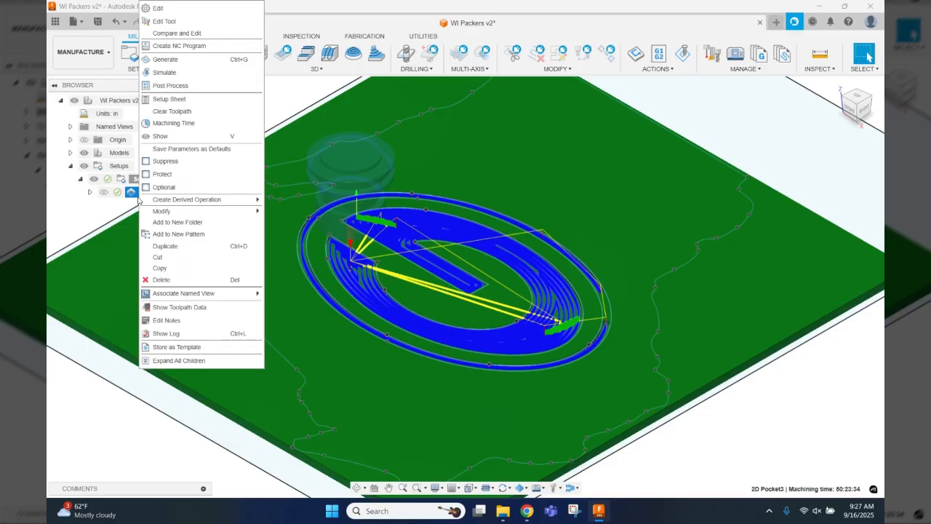
pyautogui.click(157, 9)
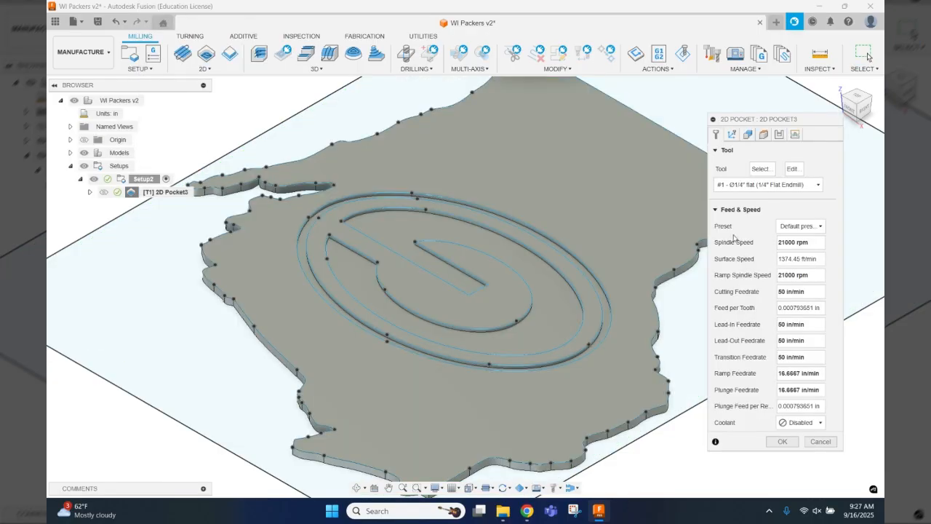
pyautogui.click(764, 135)
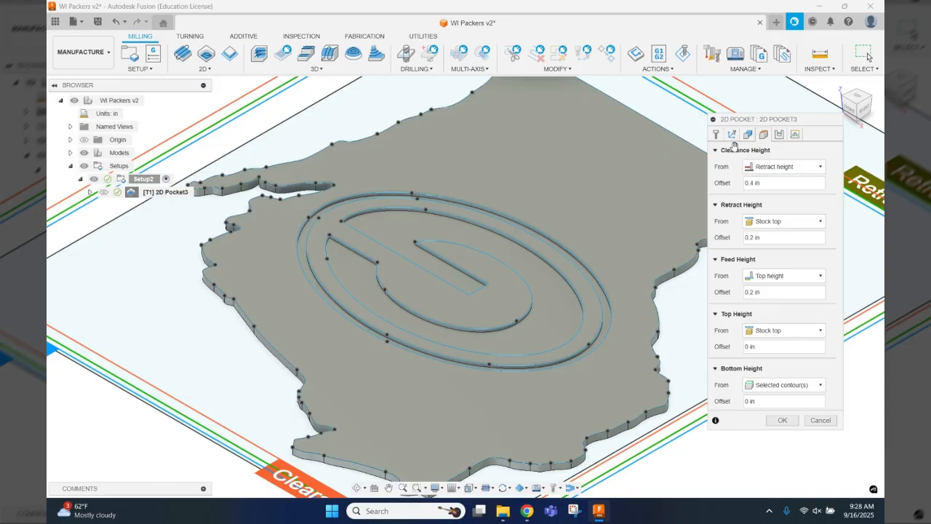
pyautogui.click(779, 135)
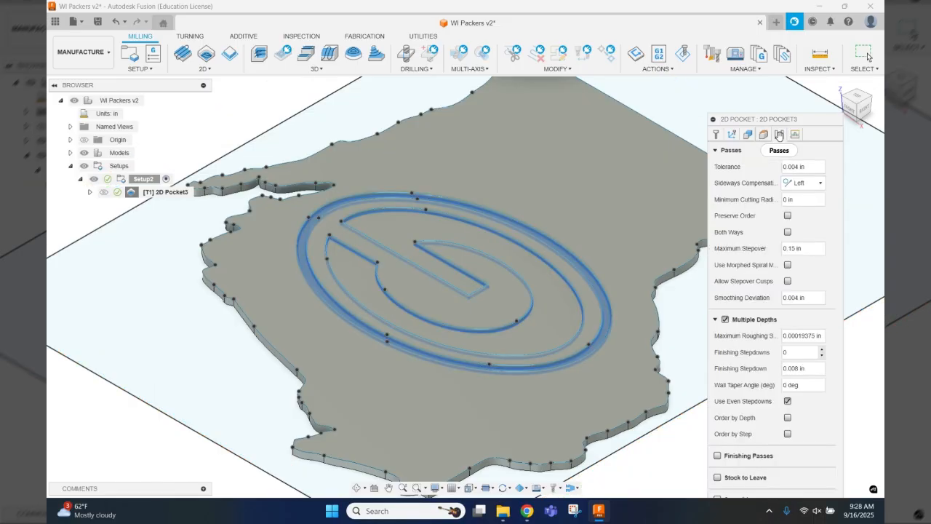
pyautogui.doubleClick(795, 336)
pyautogui.write('125')
pyautogui.press('Return')
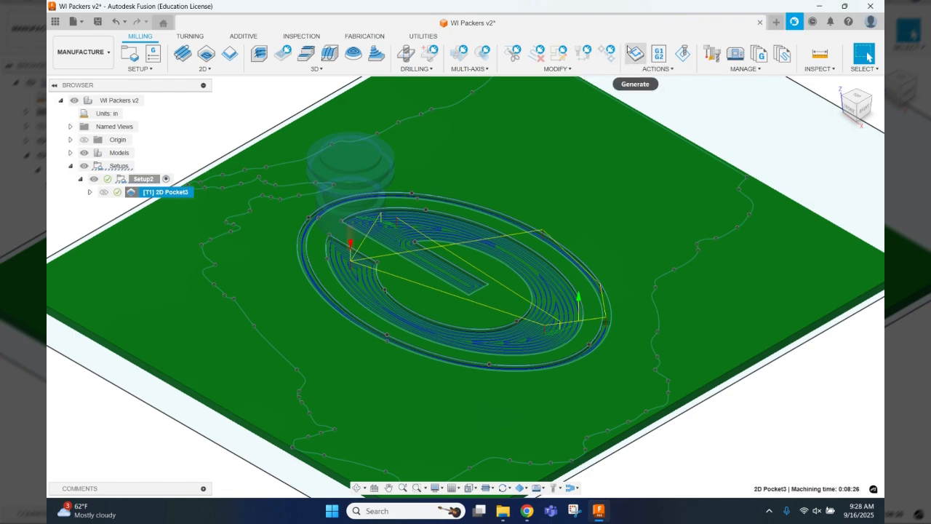
# Simulate the 2D Pocket toolpath at a faster playback speed, check its machining statistics, and exit the simulation.
pyautogui.click(685, 57)
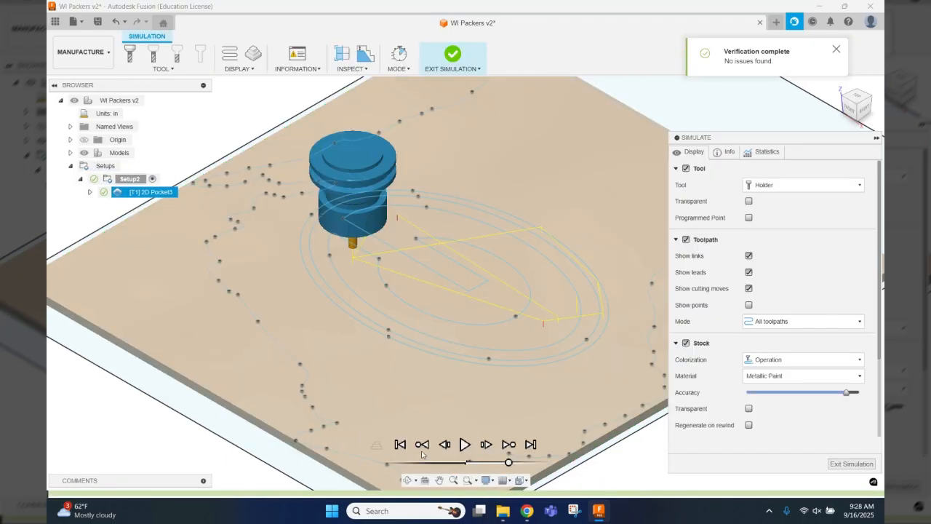
pyautogui.click(464, 444)
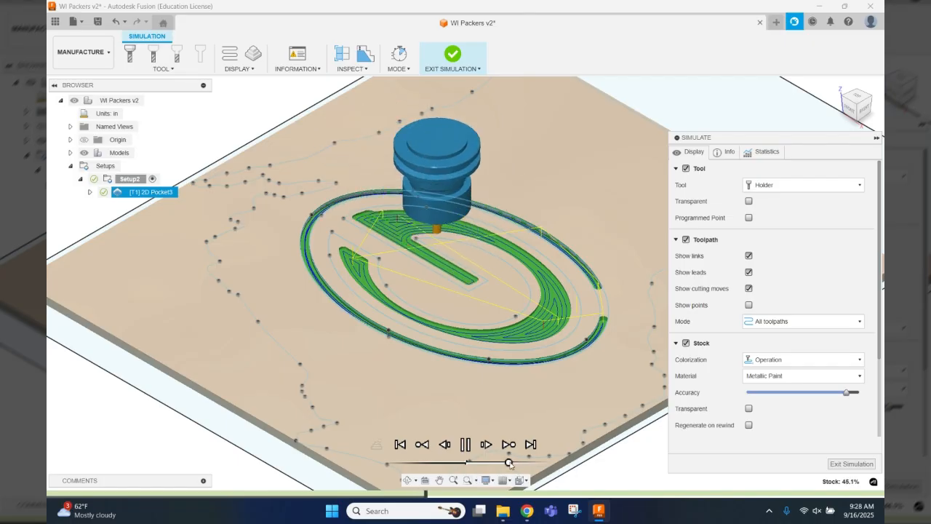
pyautogui.moveTo(511, 464); pyautogui.dragTo(516, 467)
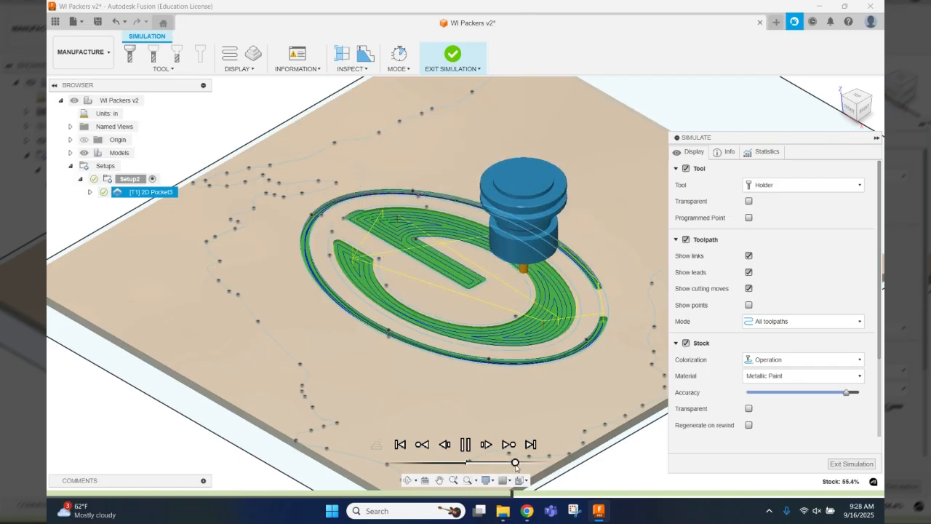
pyautogui.click(752, 156)
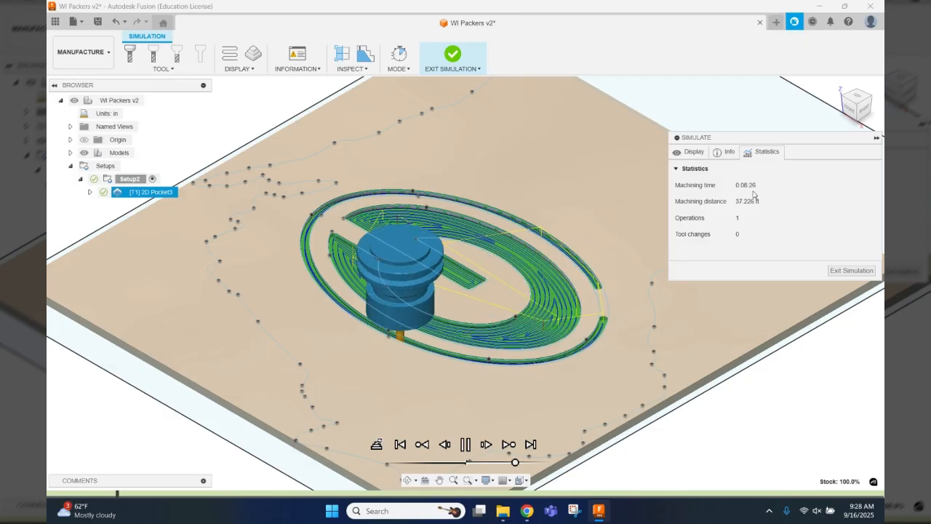
pyautogui.click(464, 451)
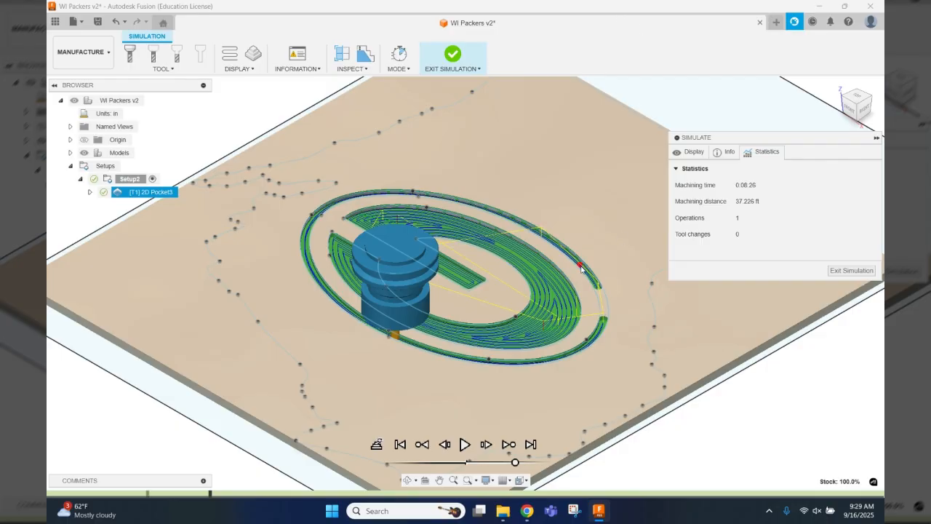
pyautogui.click(454, 54)
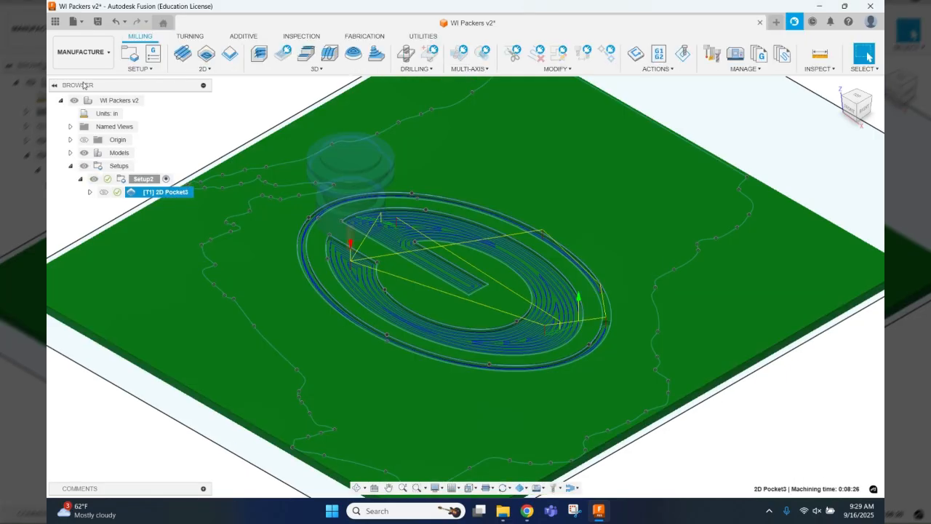
# Switch to the Design workspace and open the second sketch, containing the G logo, for editing.
pyautogui.click(81, 57)
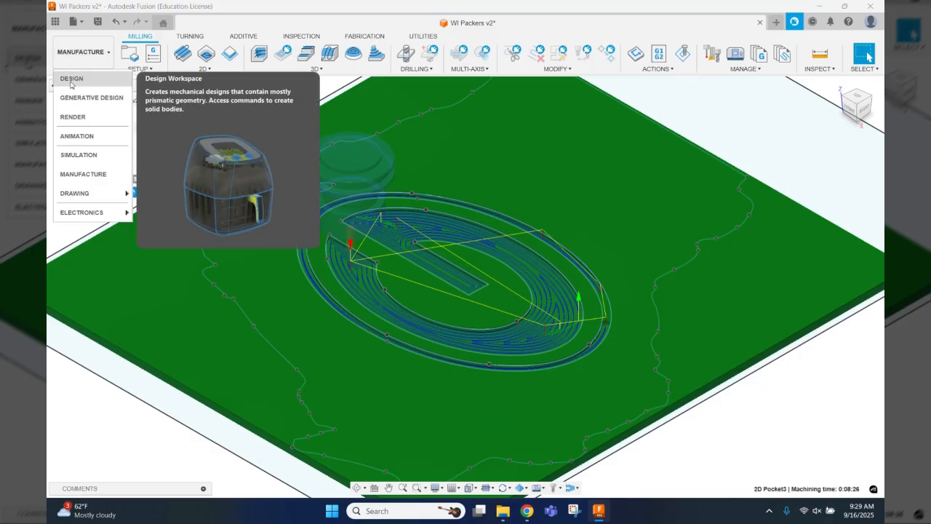
pyautogui.click(71, 82)
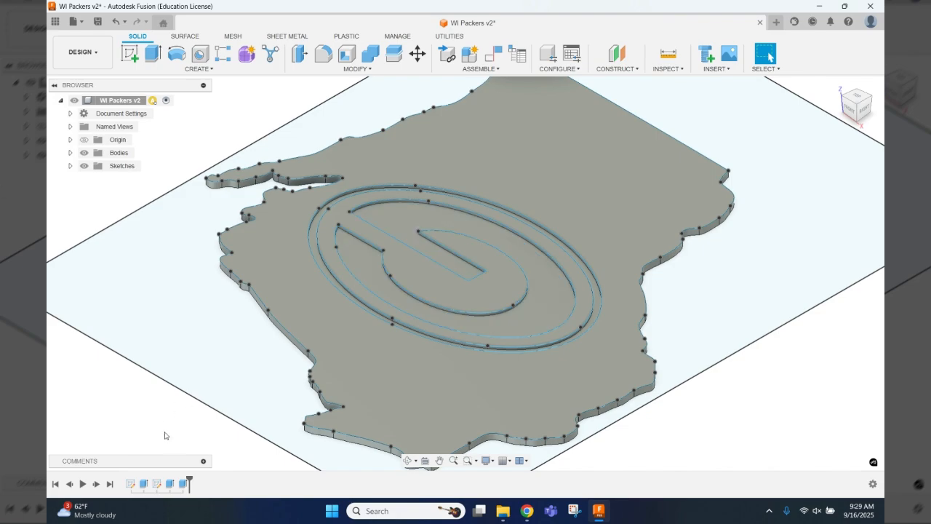
pyautogui.rightClick(159, 486)
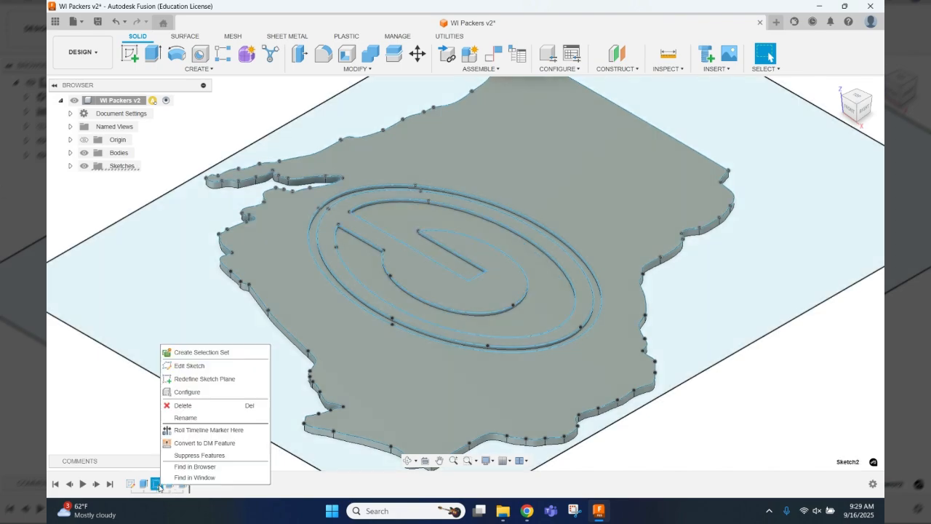
pyautogui.click(179, 365)
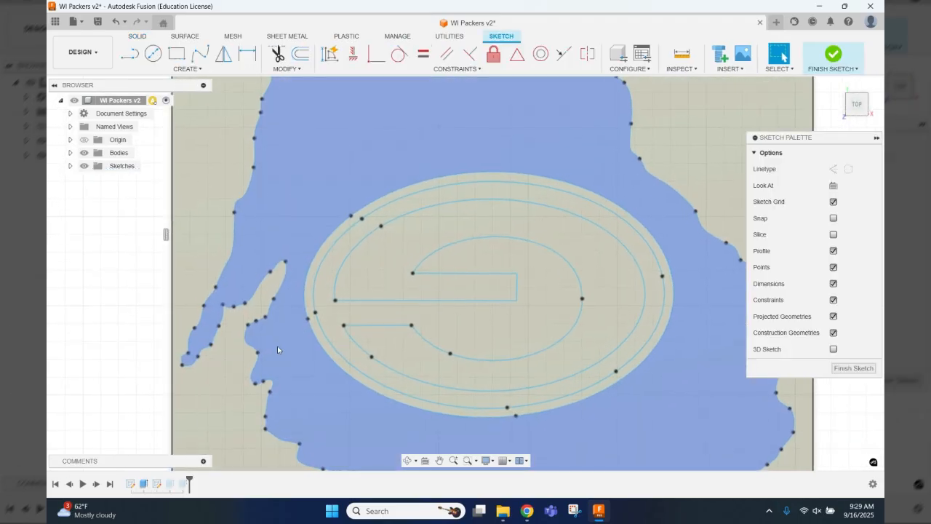
# Scale all the G logo curves by a factor of 1.1 about the left endpoint of the crossbar's upper line, and finish the sketch.
pyautogui.scroll(5, 277, 350)
pyautogui.scroll(-10, 260, 363)
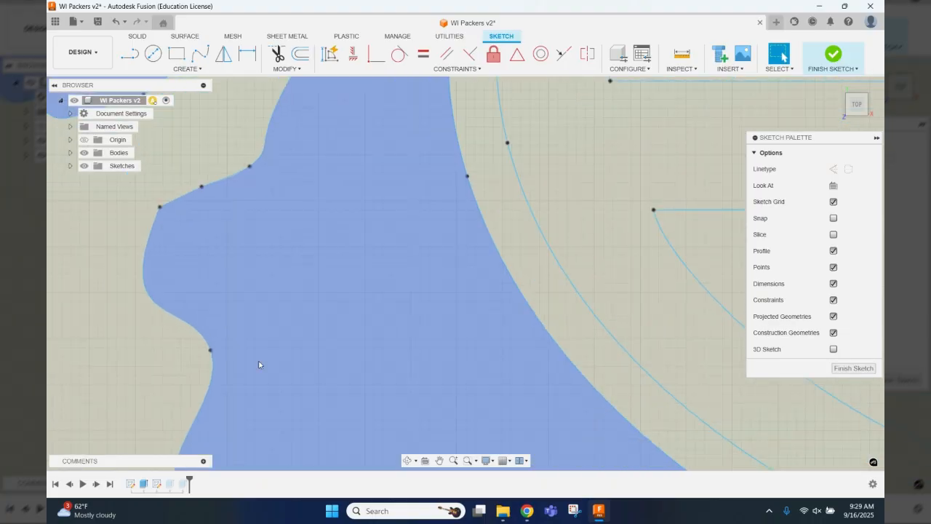
pyautogui.scroll(-1, 259, 364)
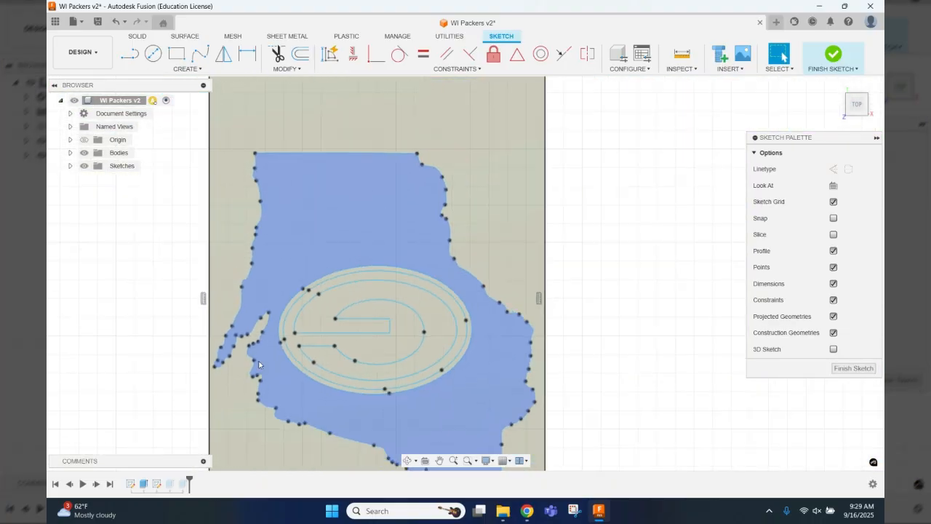
pyautogui.click(285, 70)
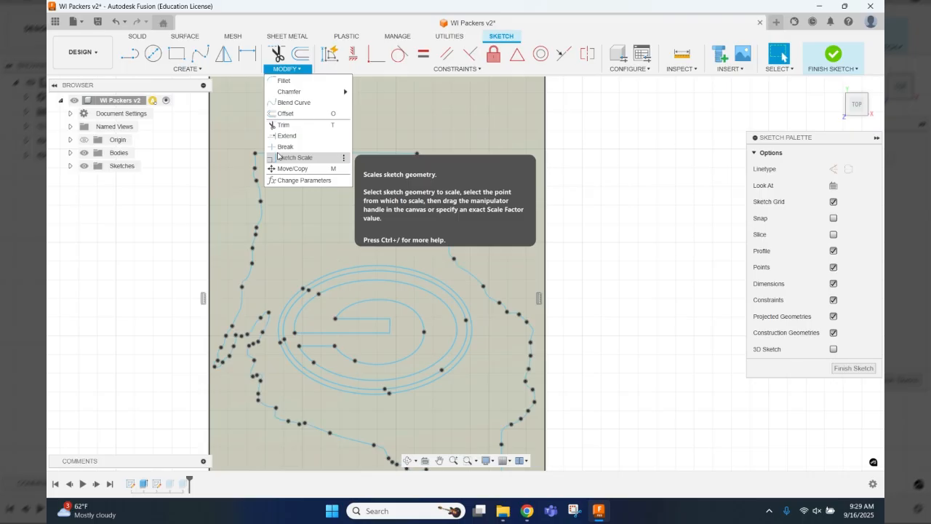
pyautogui.click(287, 157)
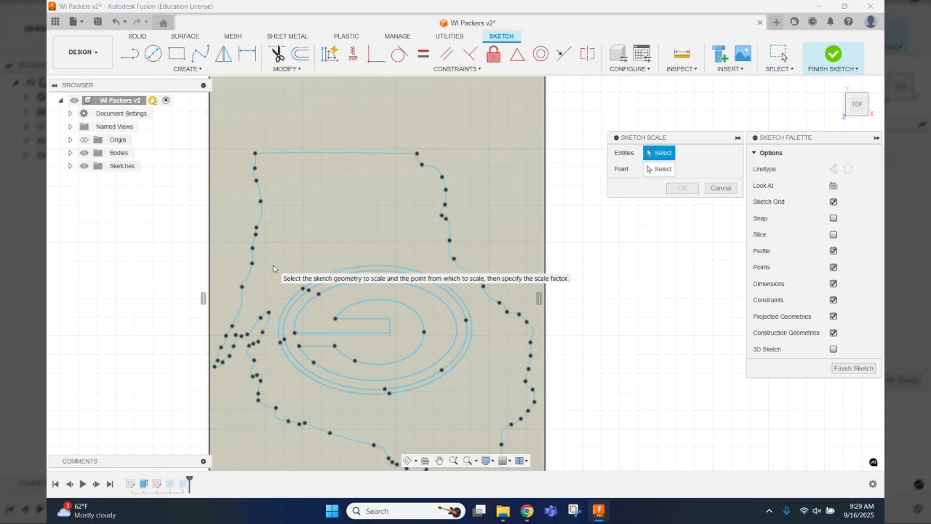
pyautogui.moveTo(273, 267); pyautogui.dragTo(477, 407)
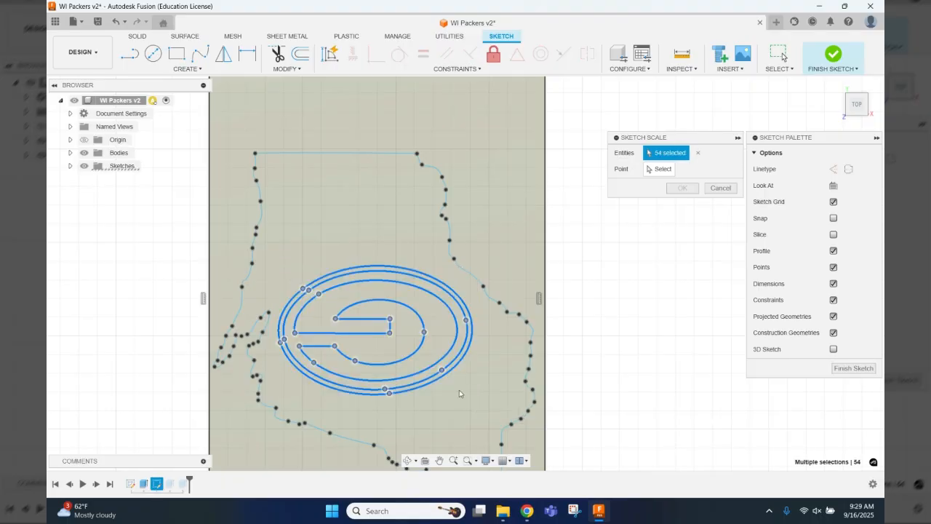
pyautogui.click(661, 169)
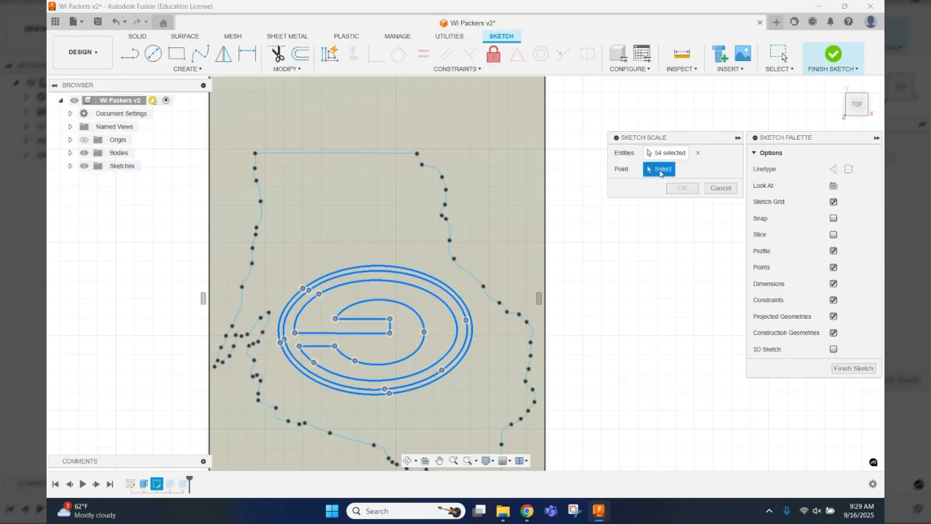
pyautogui.click(336, 321)
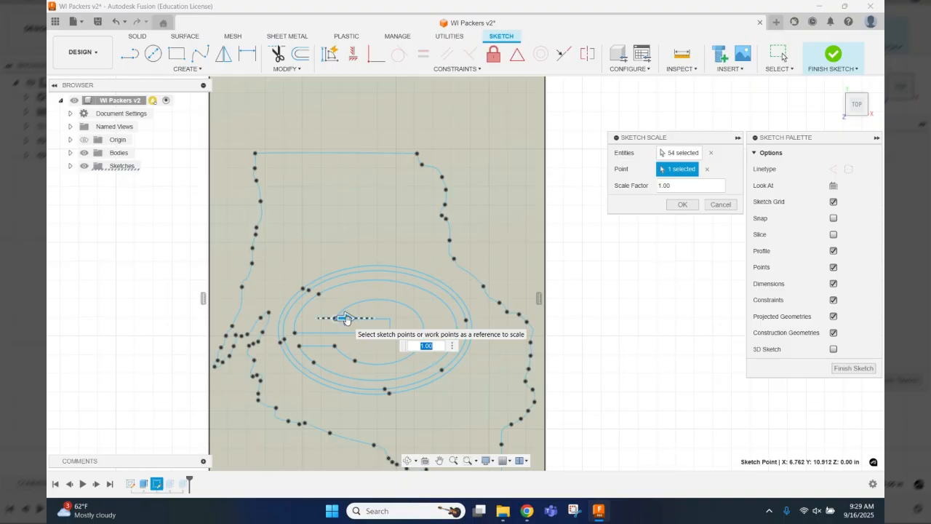
pyautogui.write('1.475')
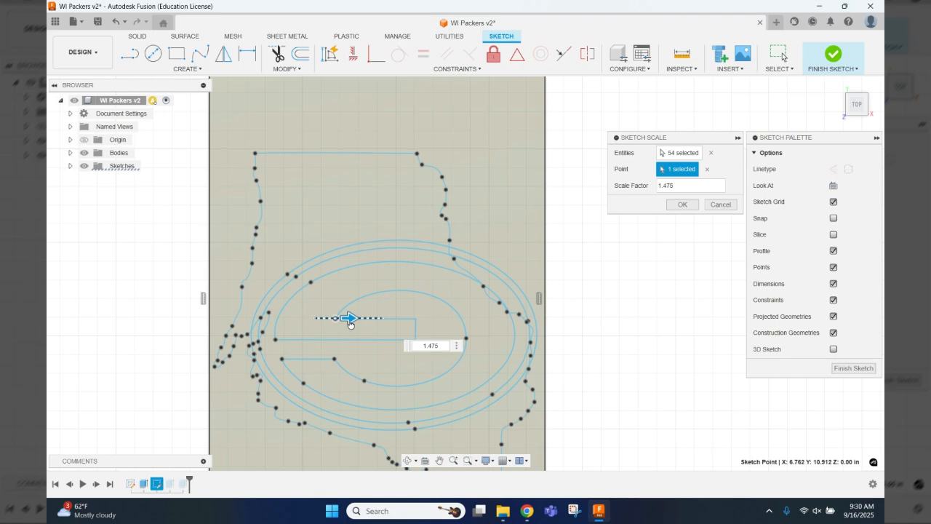
pyautogui.moveTo(351, 325); pyautogui.dragTo(346, 323)
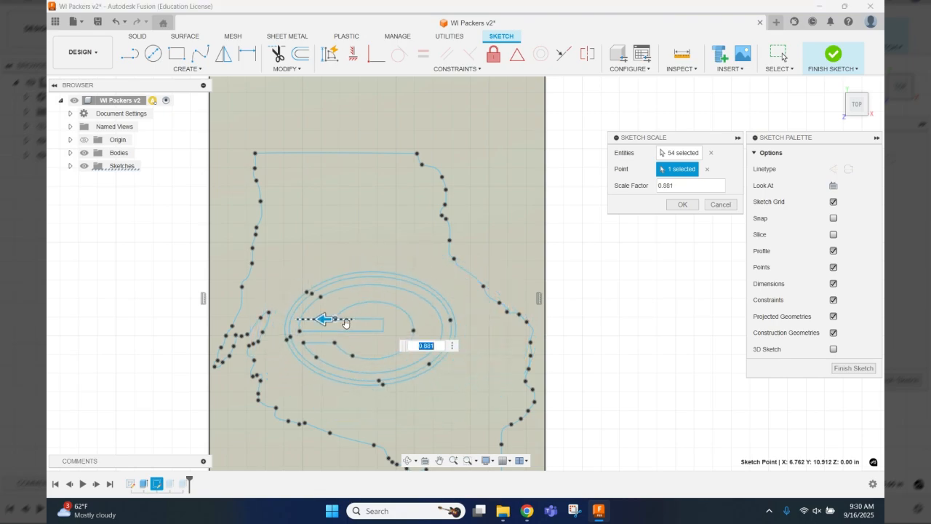
pyautogui.click(678, 185)
pyautogui.write('1.1')
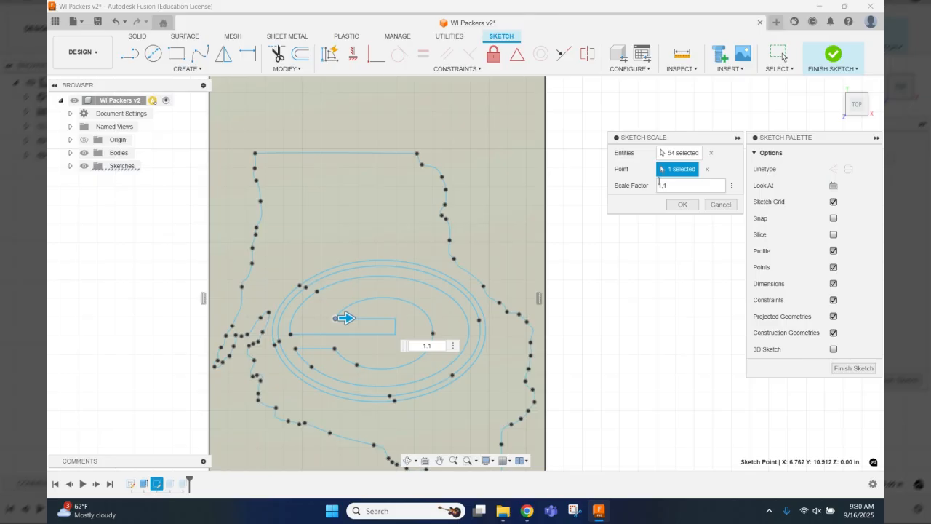
pyautogui.press('Return')
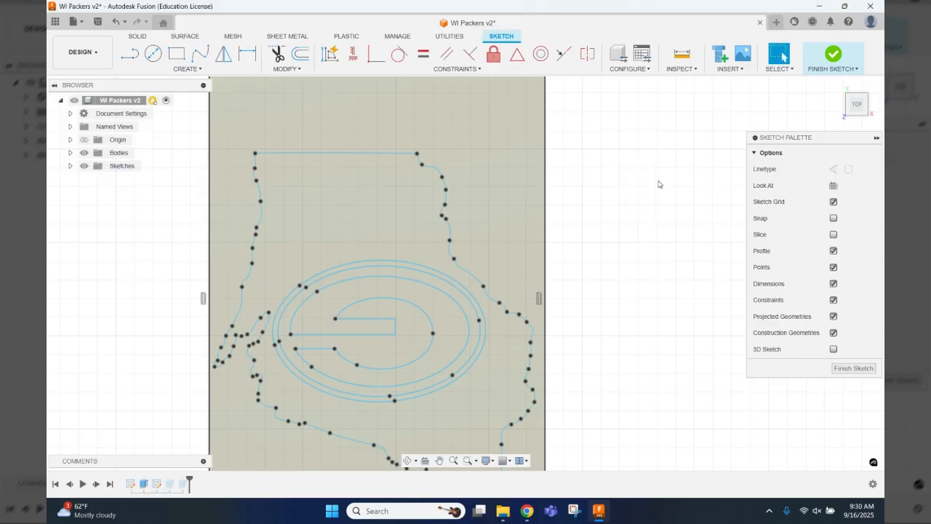
pyautogui.click(822, 63)
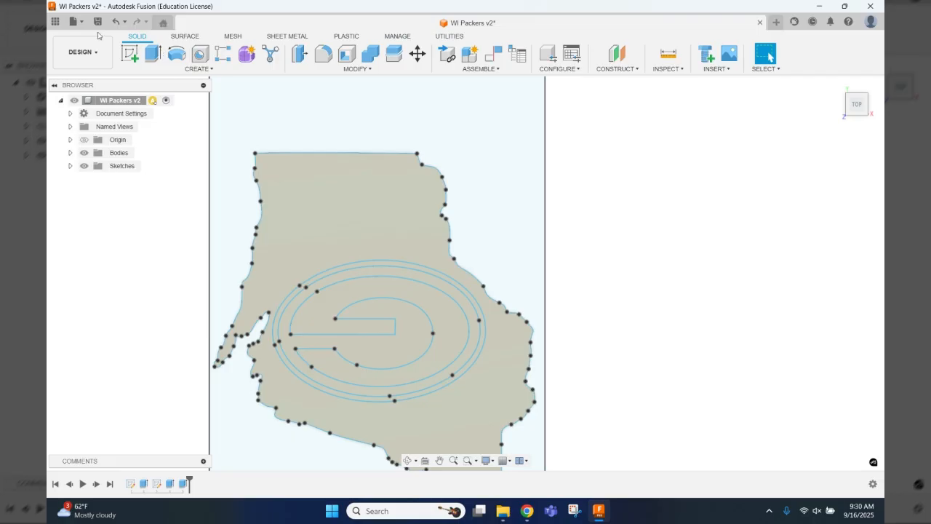
# Return to the Manufacture workspace in the isometric home view and regenerate the out-of-date 2D Pocket toolpath.
pyautogui.click(75, 60)
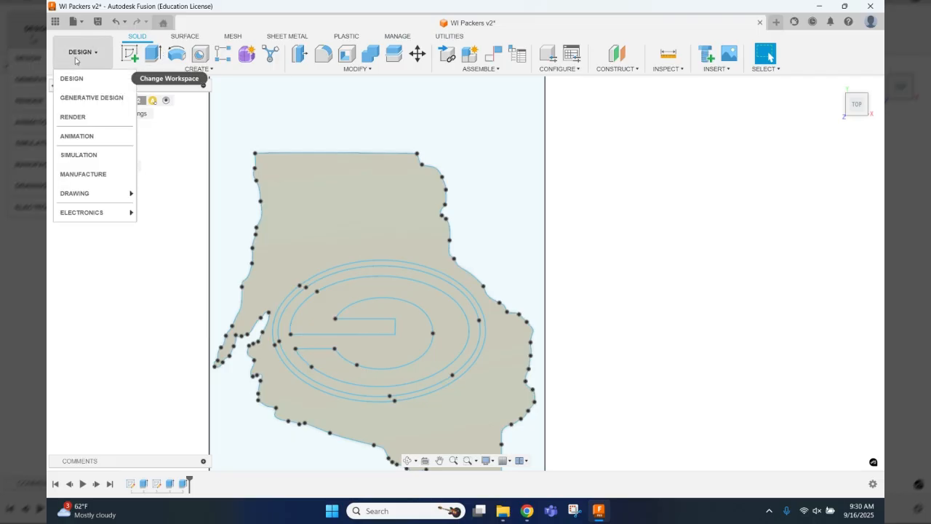
pyautogui.click(66, 180)
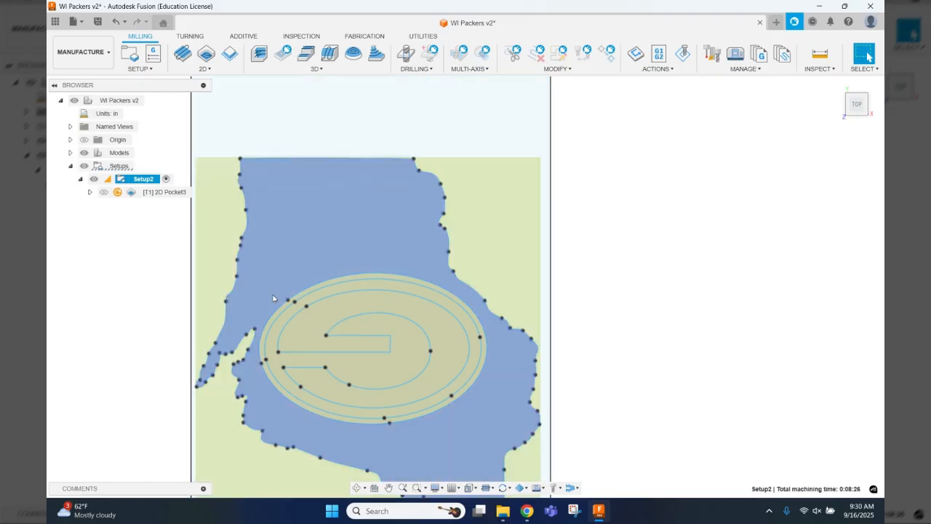
pyautogui.click(836, 87)
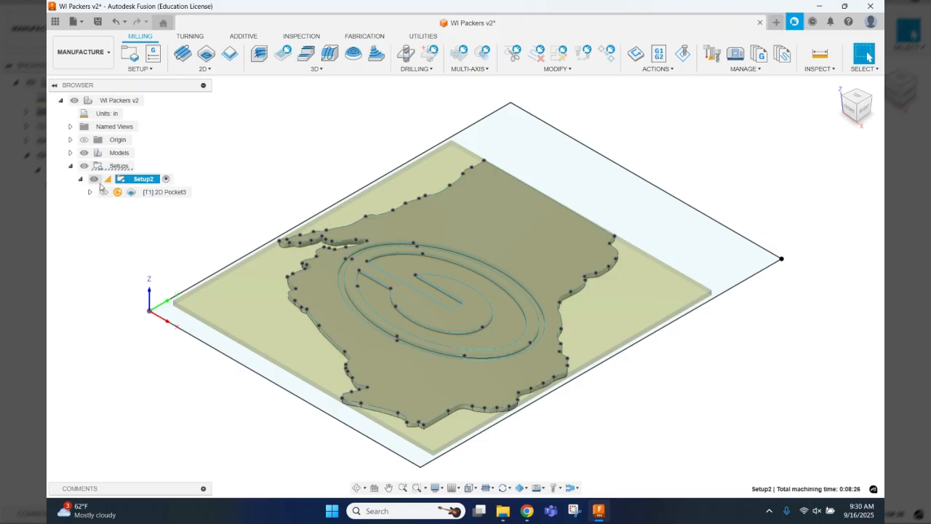
pyautogui.click(115, 192)
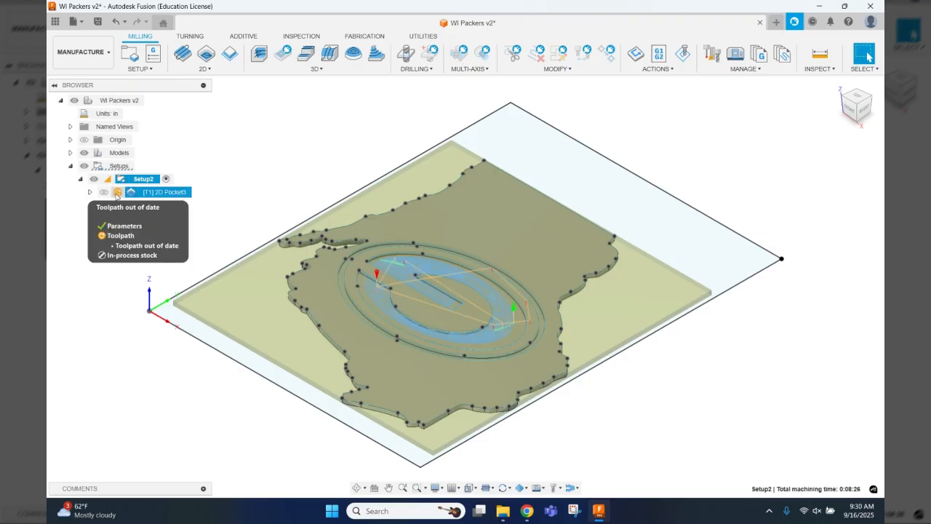
pyautogui.rightClick(115, 194)
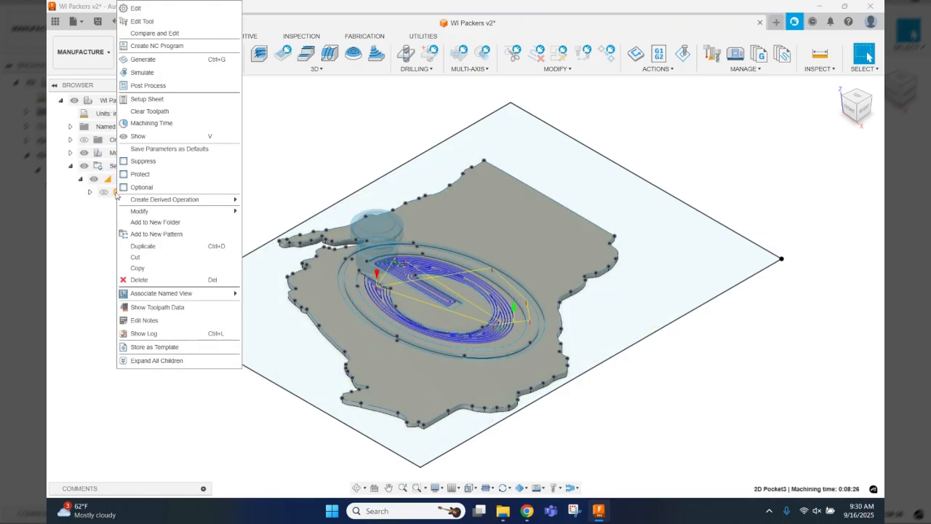
pyautogui.click(146, 64)
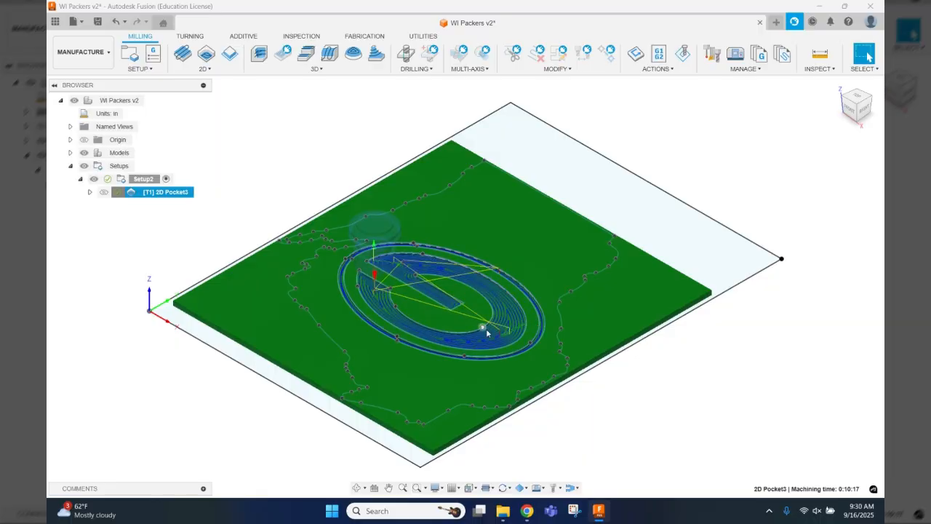
# Simulate the regenerated 2D Pocket toolpath and pause the playback partway through the G logo cut.
pyautogui.click(660, 52)
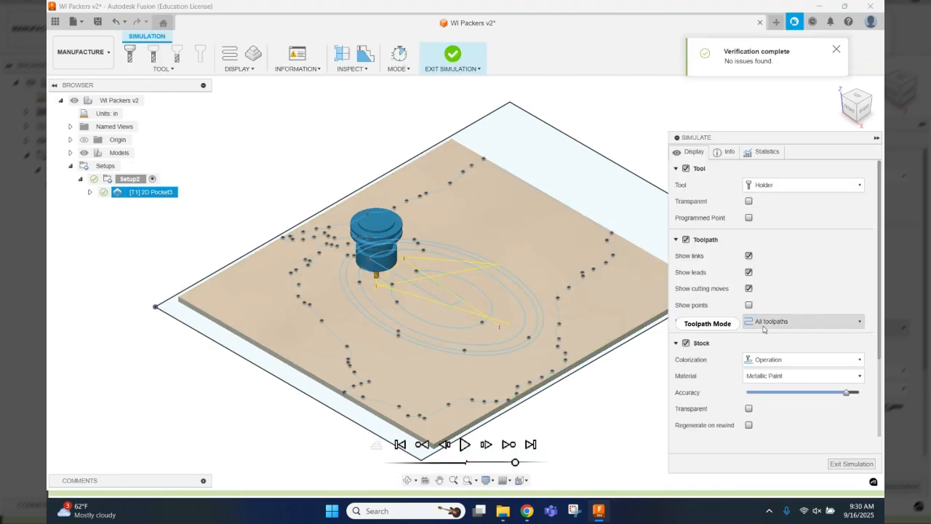
pyautogui.click(465, 445)
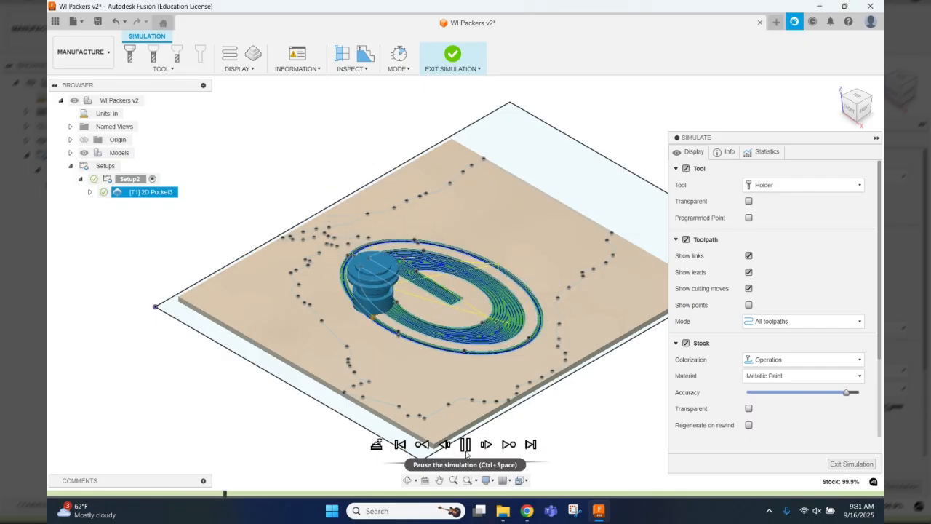
pyautogui.click(465, 445)
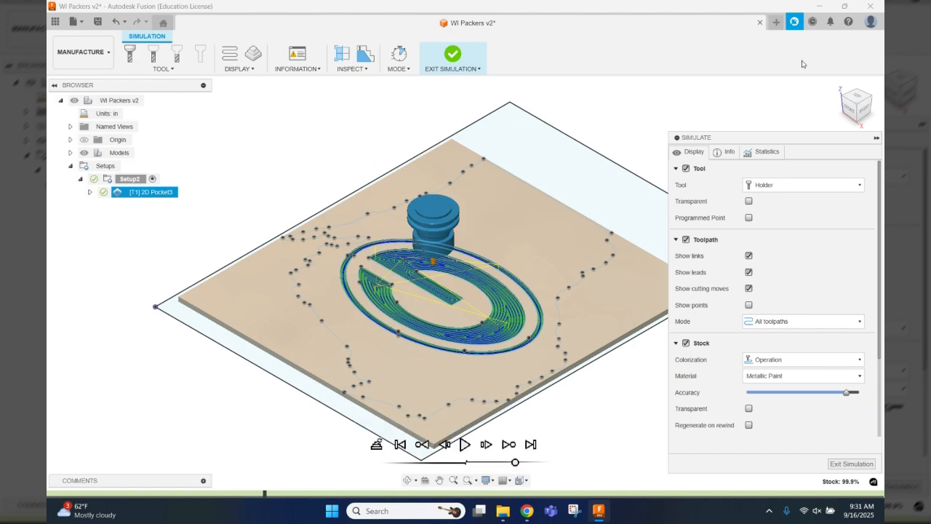
# Check the simulation's machining statistics and its position and operation info, and exit the simulation.
pyautogui.click(755, 153)
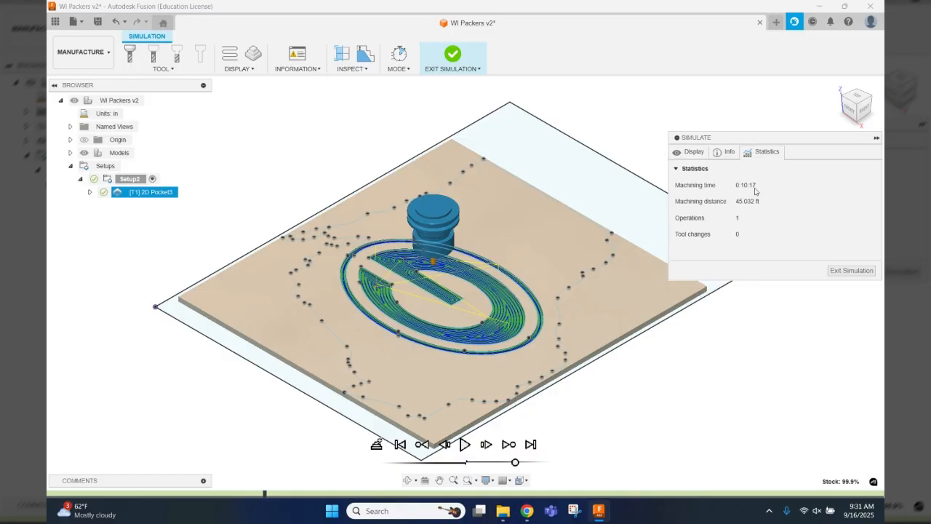
pyautogui.click(718, 154)
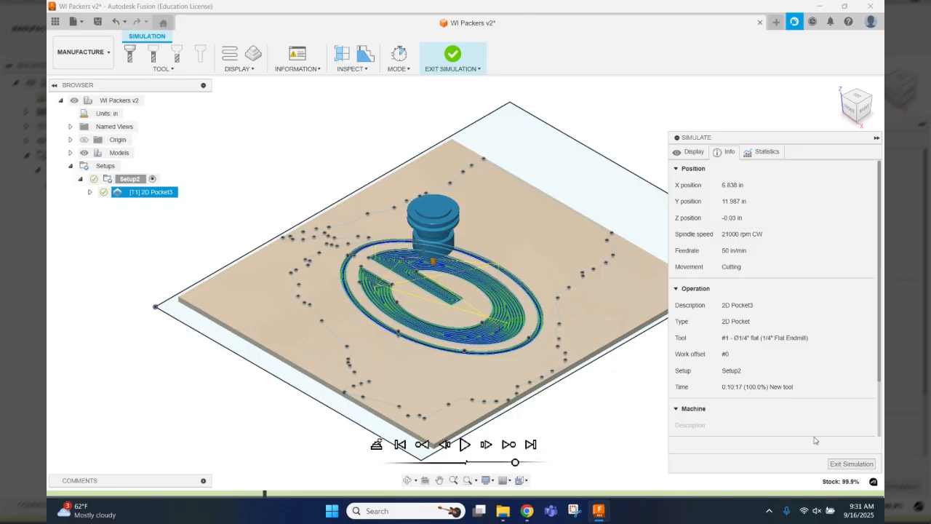
pyautogui.click(838, 468)
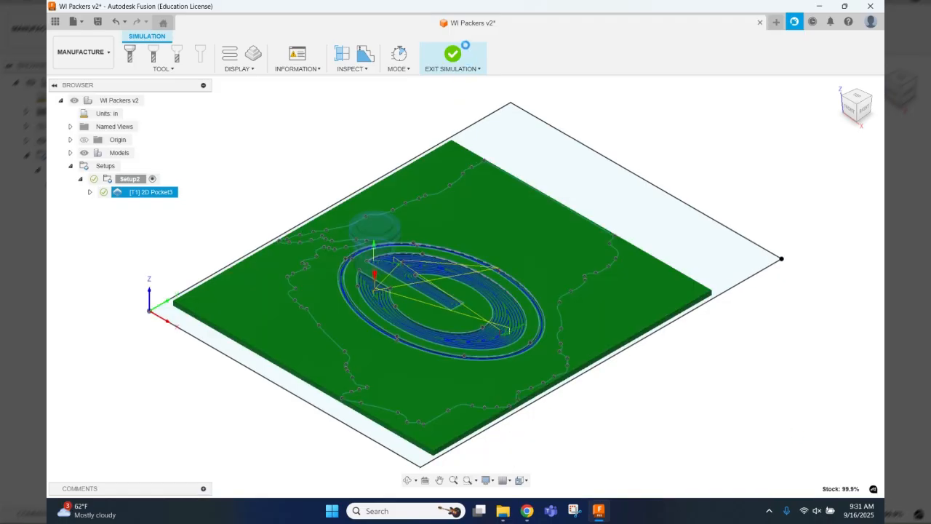
pyautogui.click(451, 64)
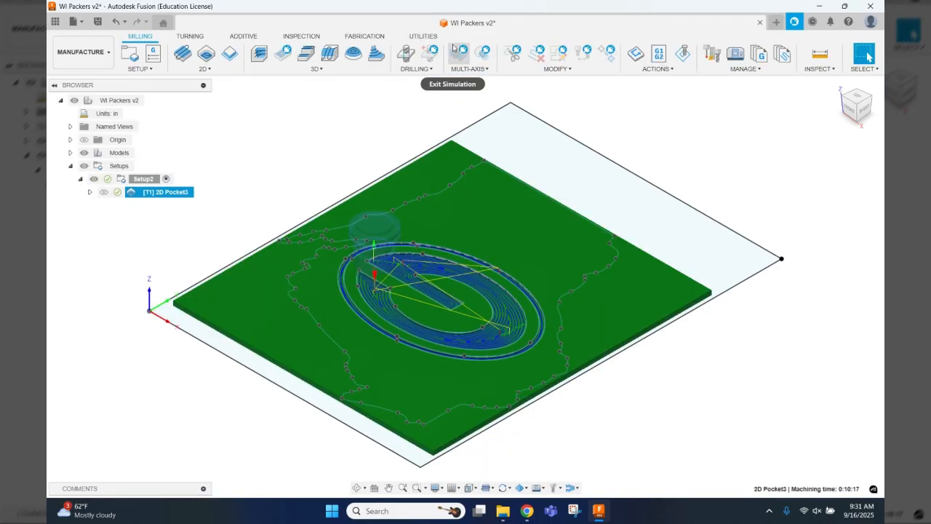
# Save the WI Packers design as a new version with the description "User Saved".
pyautogui.click(99, 22)
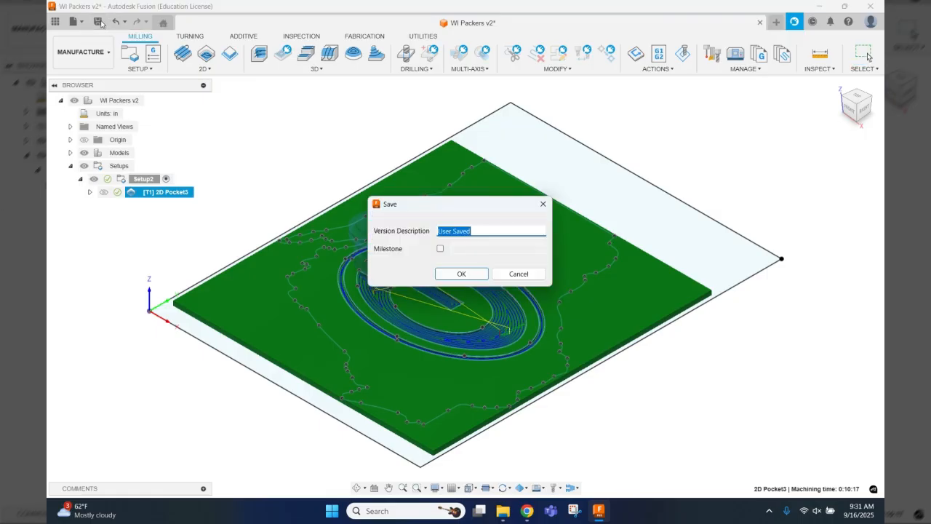
pyautogui.click(473, 274)
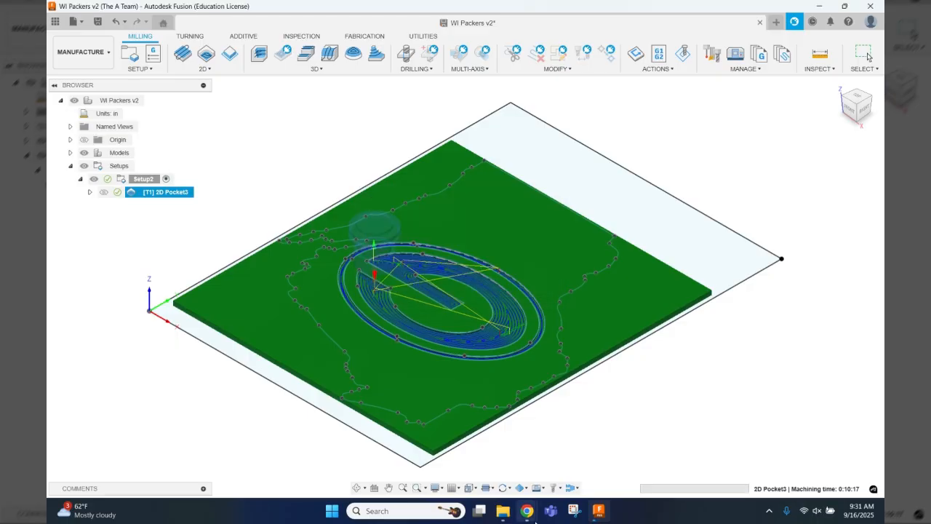
pyautogui.moveTo(521, 516)
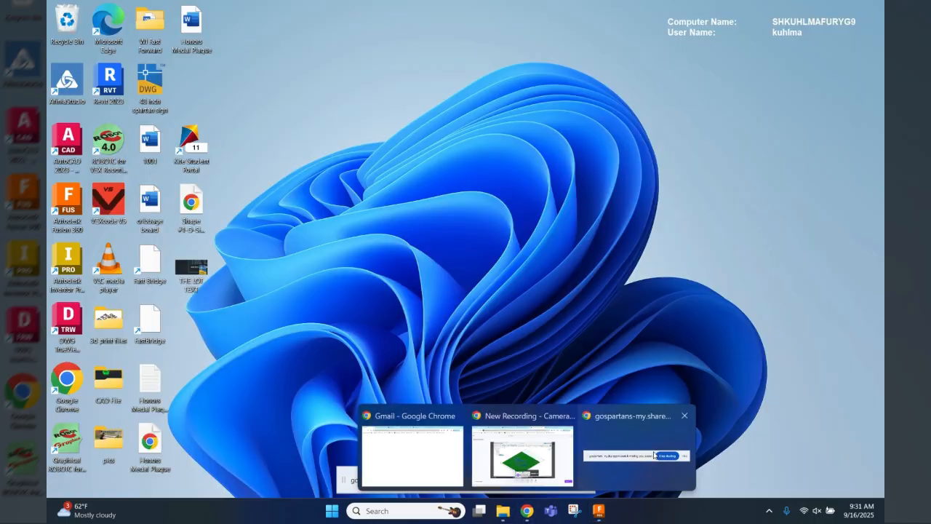